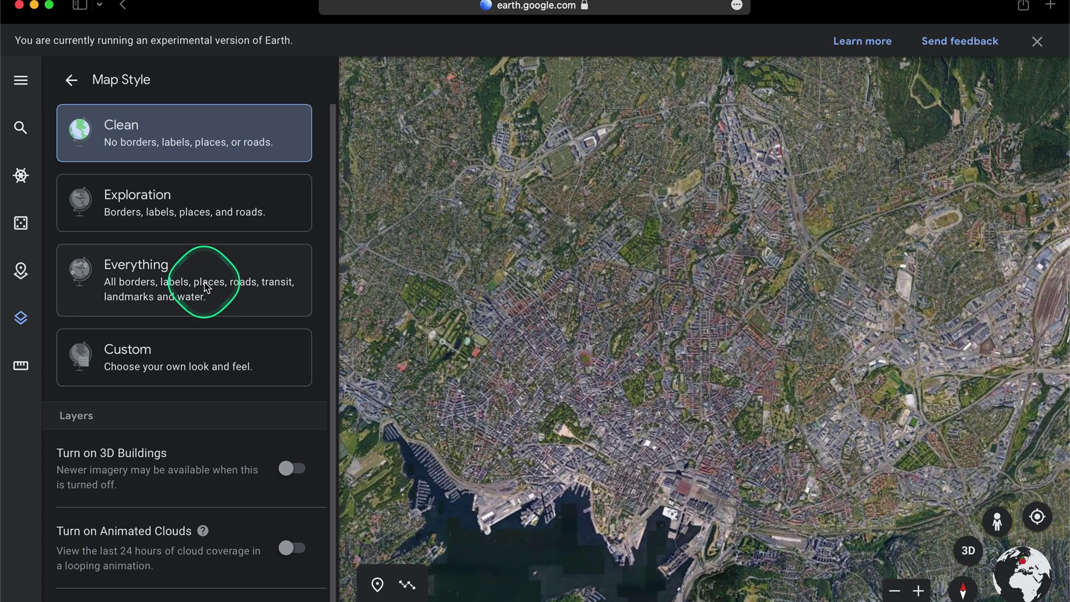
Try the Everything and Custom map styles on Oslo, then settle on Clean.
click(206, 287)
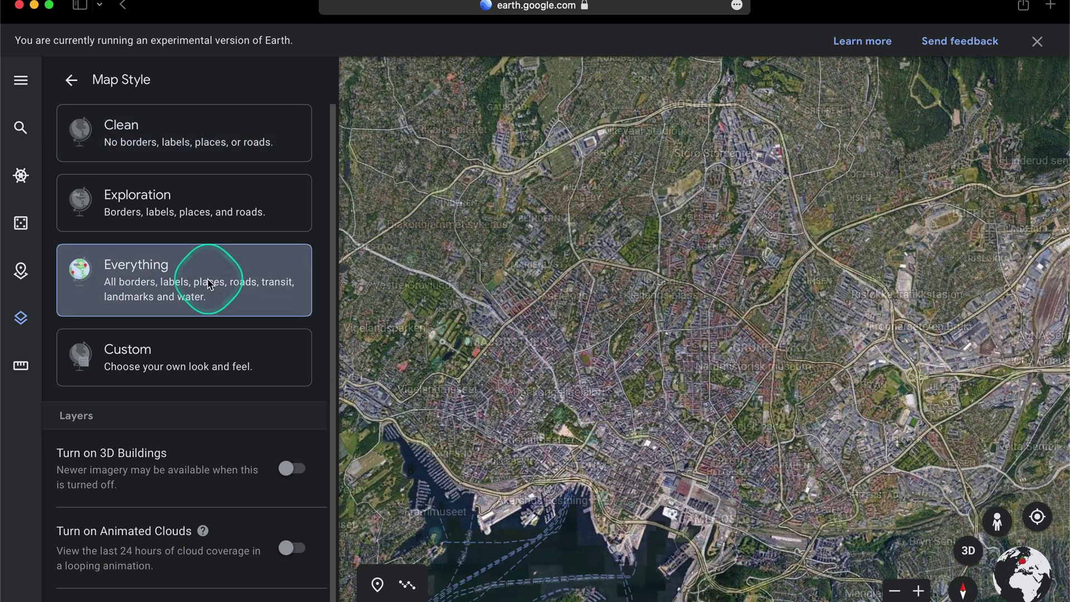
click(198, 362)
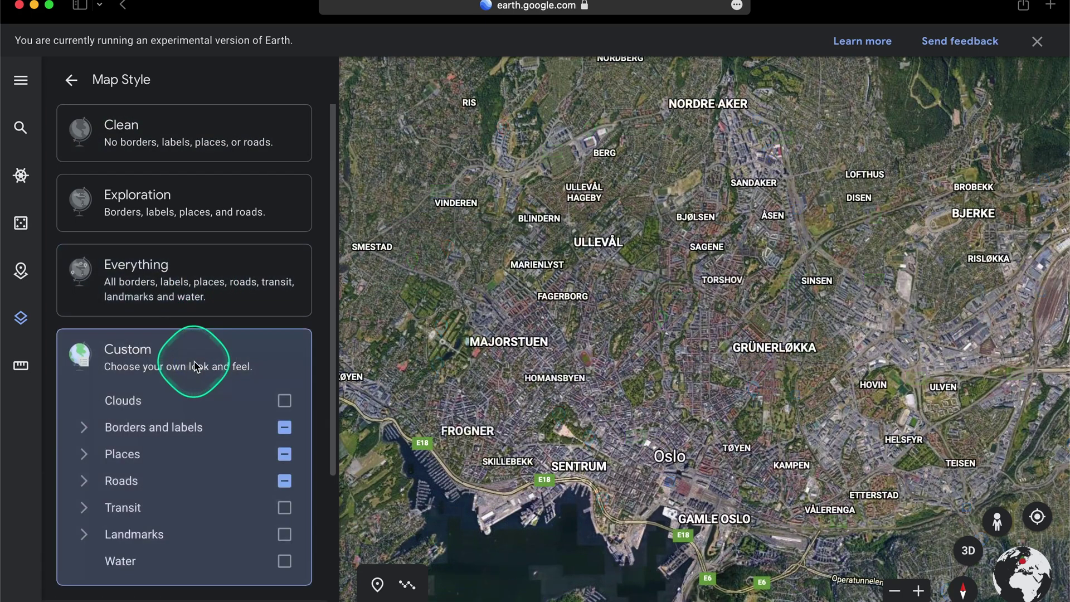
click(163, 138)
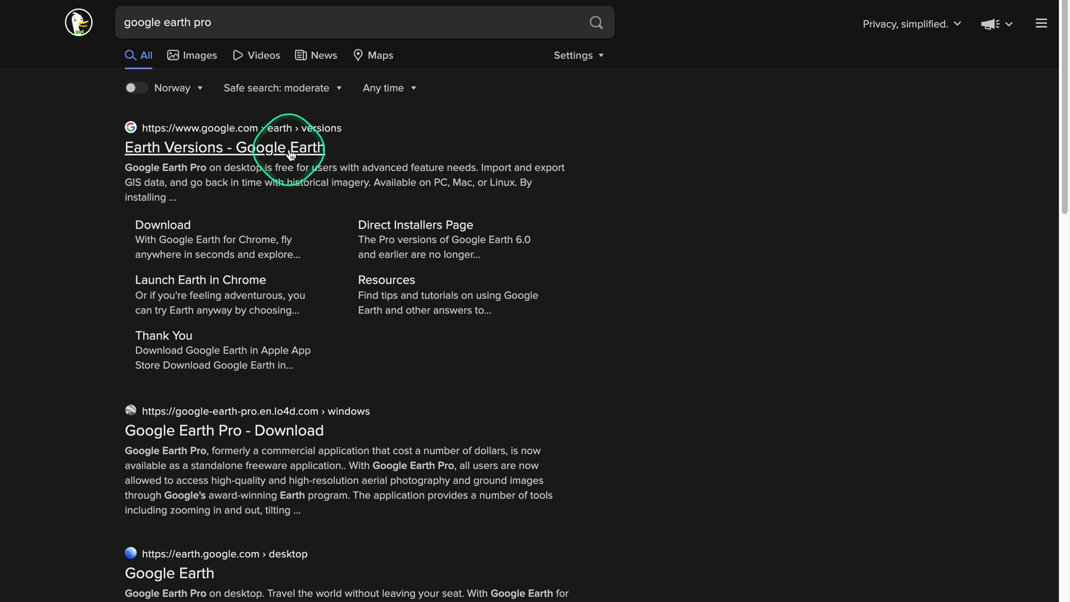
Download Google Earth Pro for Mac with anonymous usage statistics unchecked, accepting the terms.
click(290, 154)
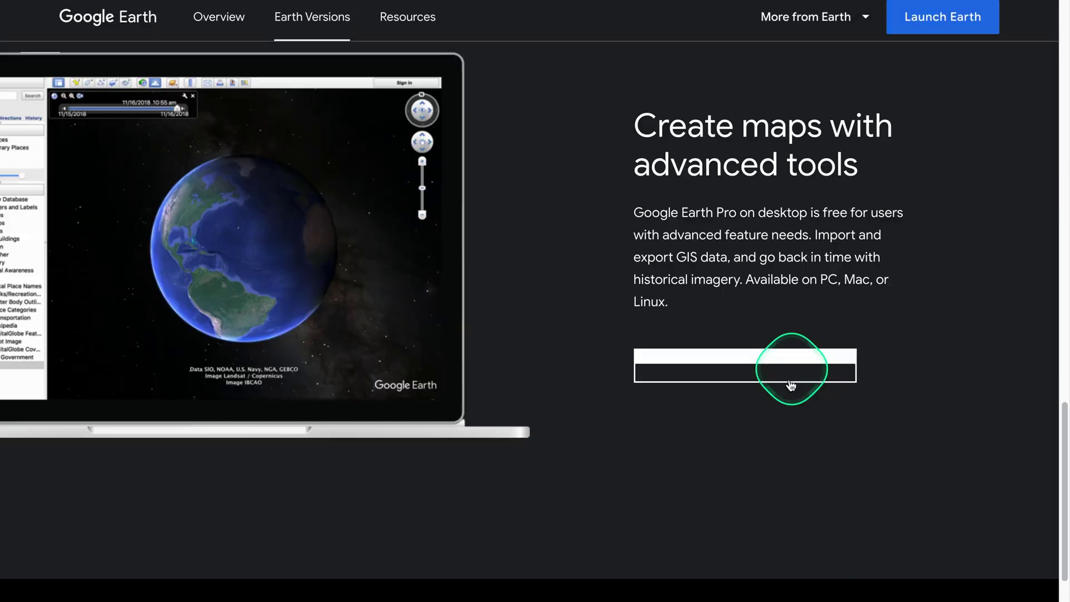
click(790, 374)
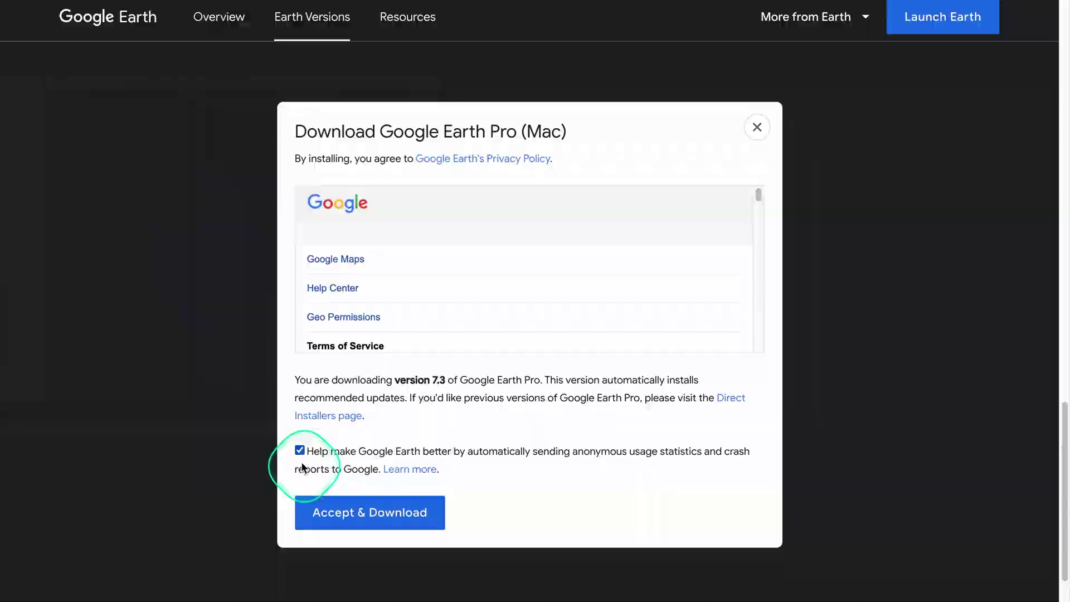
click(301, 454)
click(354, 511)
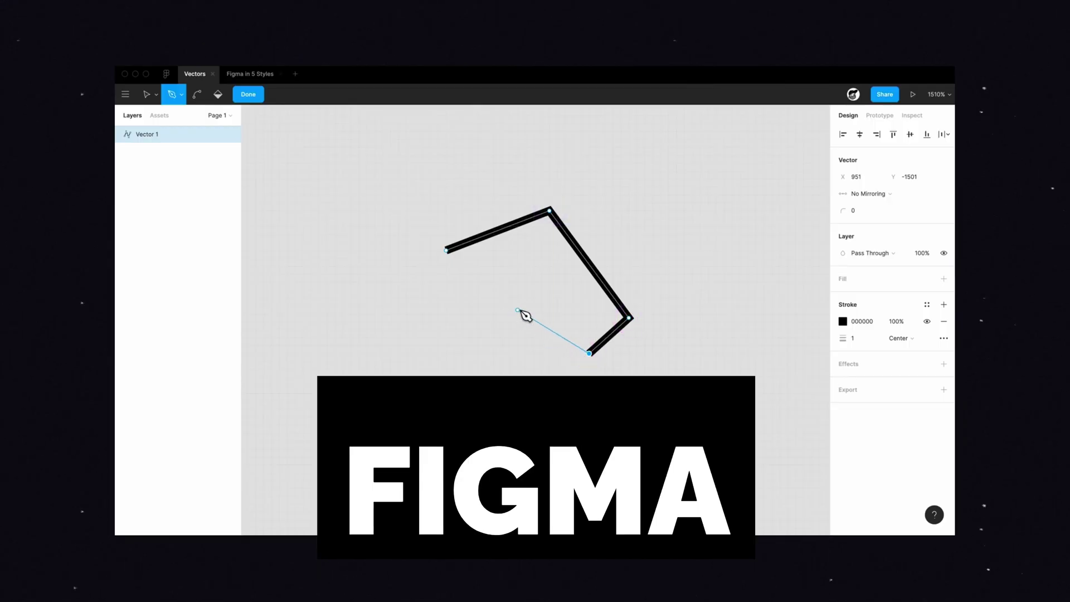
text(goog)
Launch Google Earth Pro, fly to Nordre Aker, turn off all layers and hide the sidebar.
key(Return)
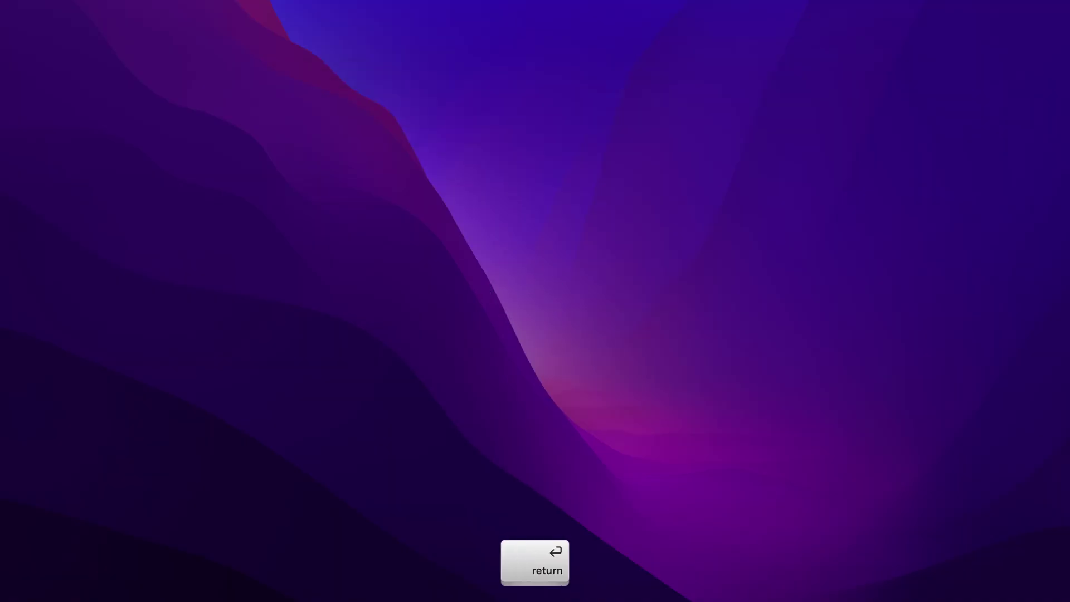
text(nordre)
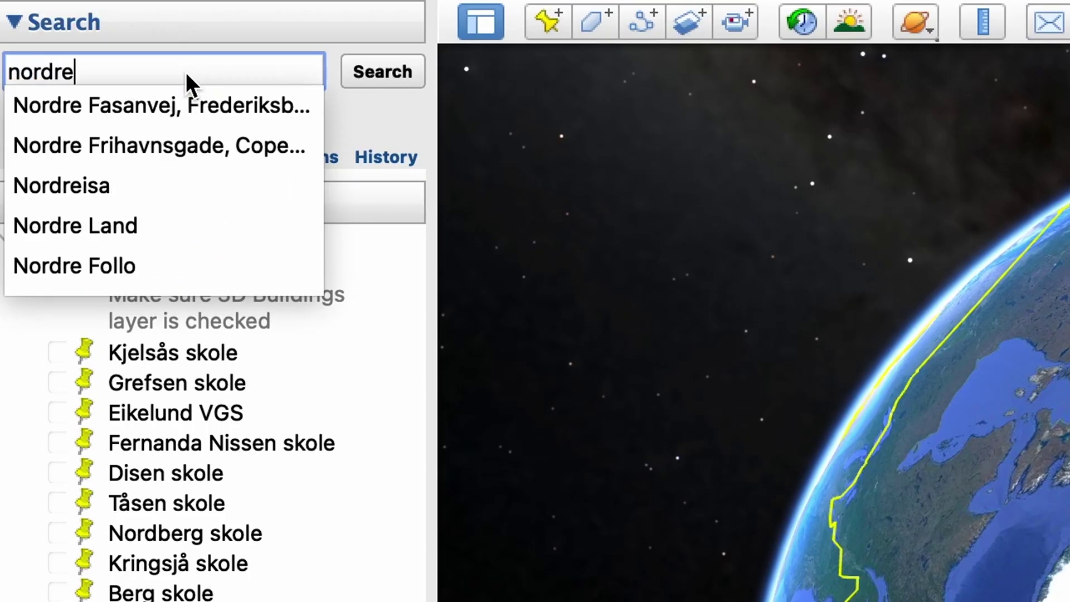
text( aker)
key(Return)
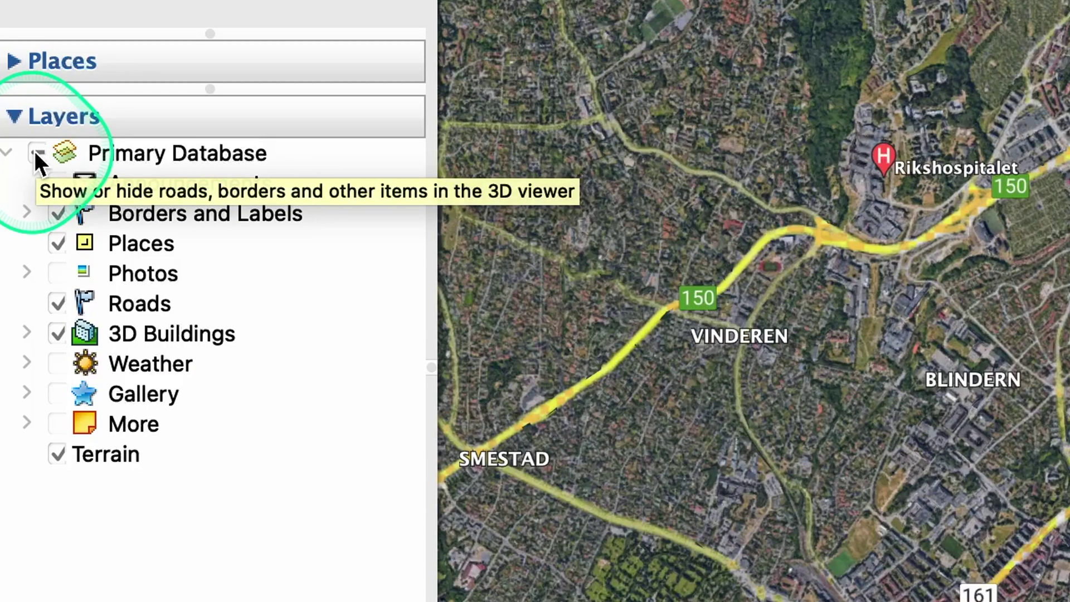
click(36, 152)
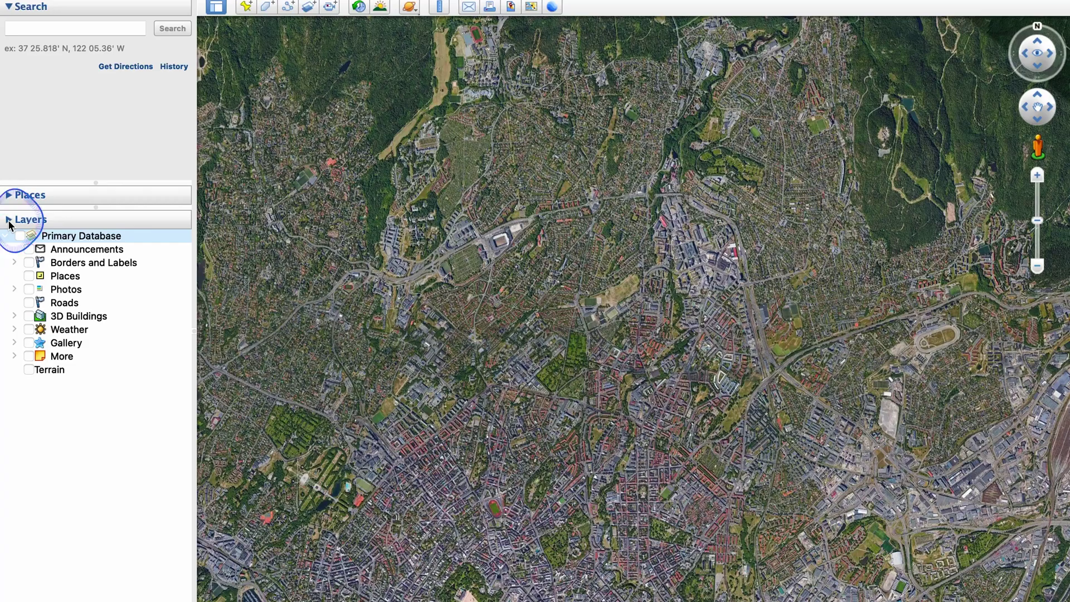
click(10, 219)
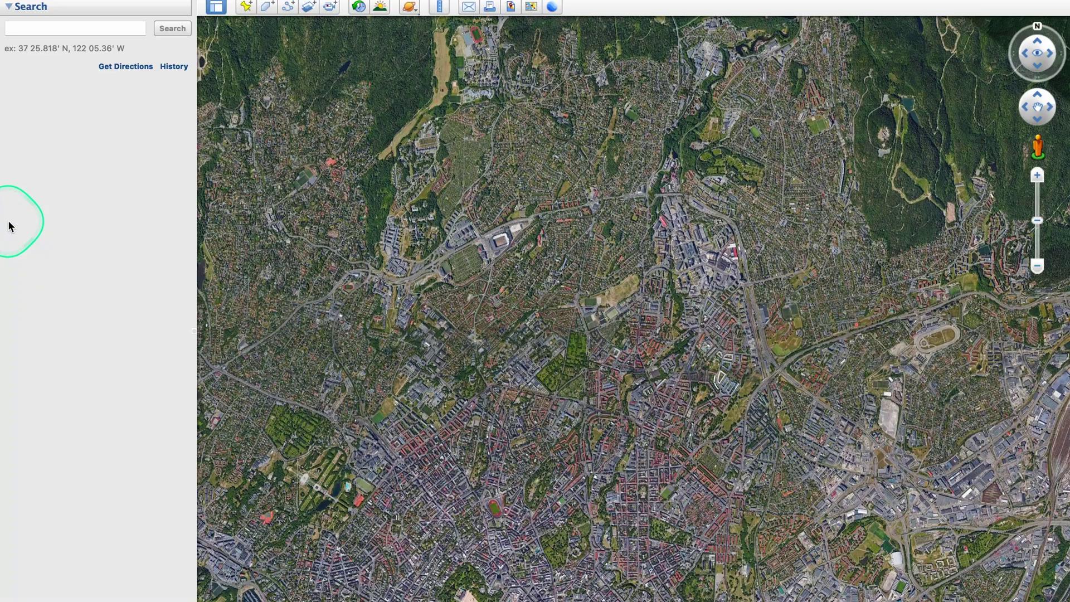
click(216, 8)
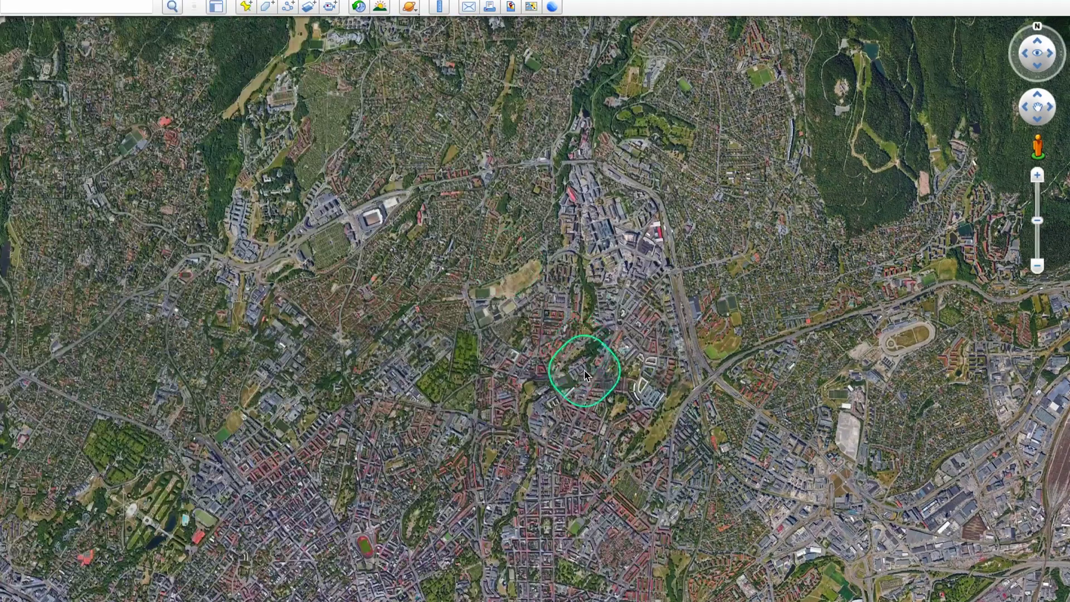
scroll(571, 393, down, 3)
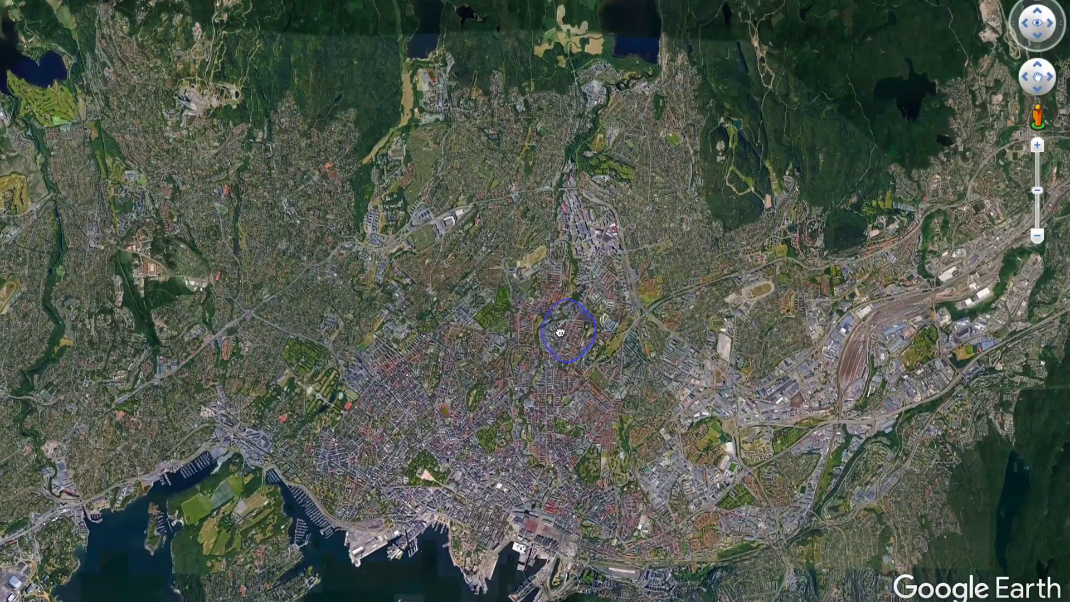
Reset the Google Earth Pro view's tilt and compass orientation.
click(297, 12)
mouse_move(401, 473)
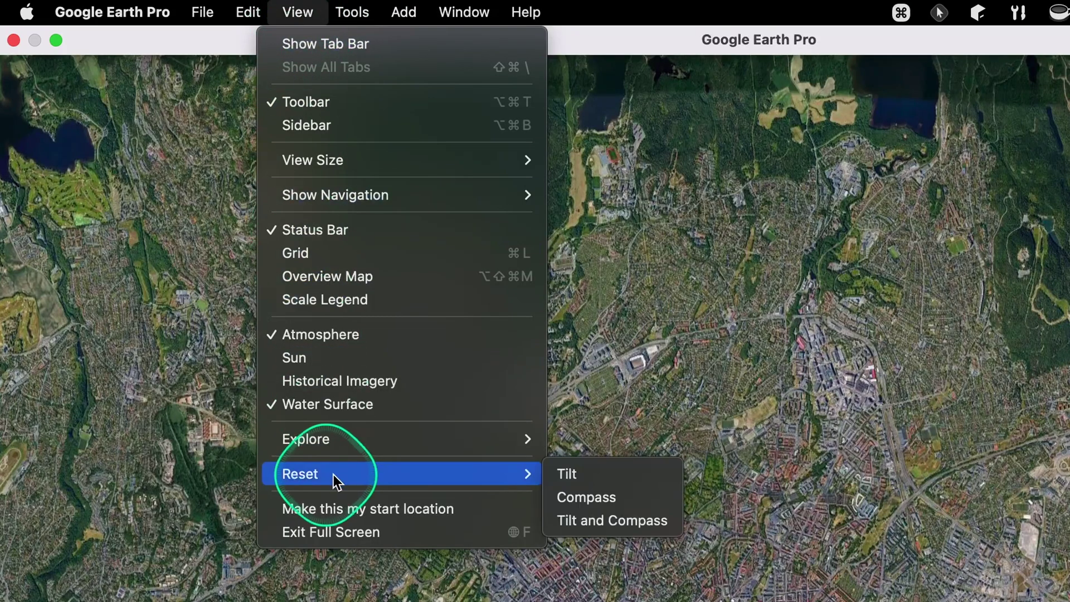
click(637, 518)
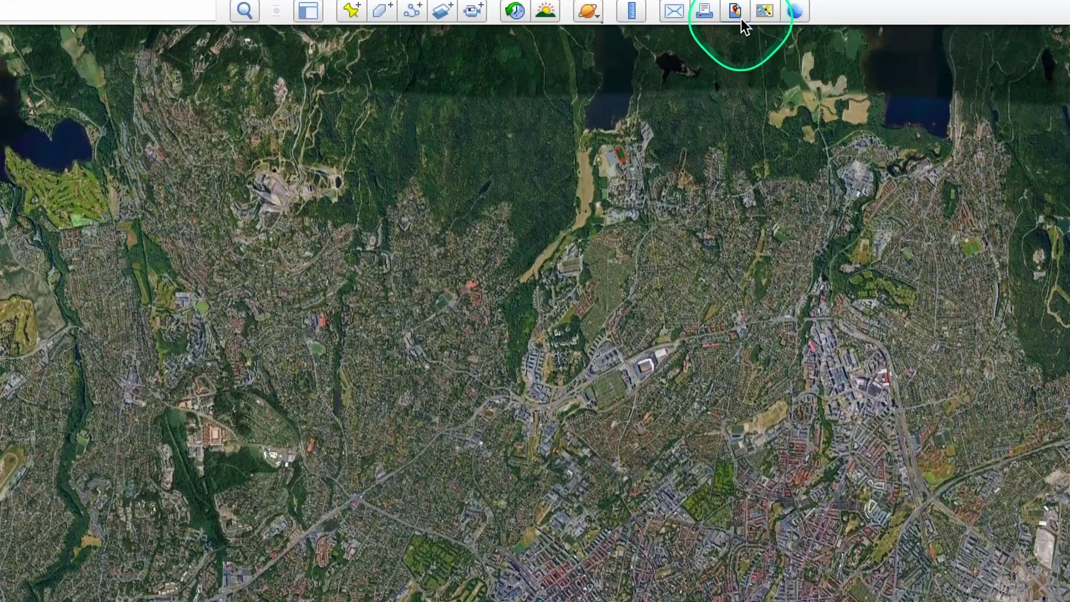
click(738, 20)
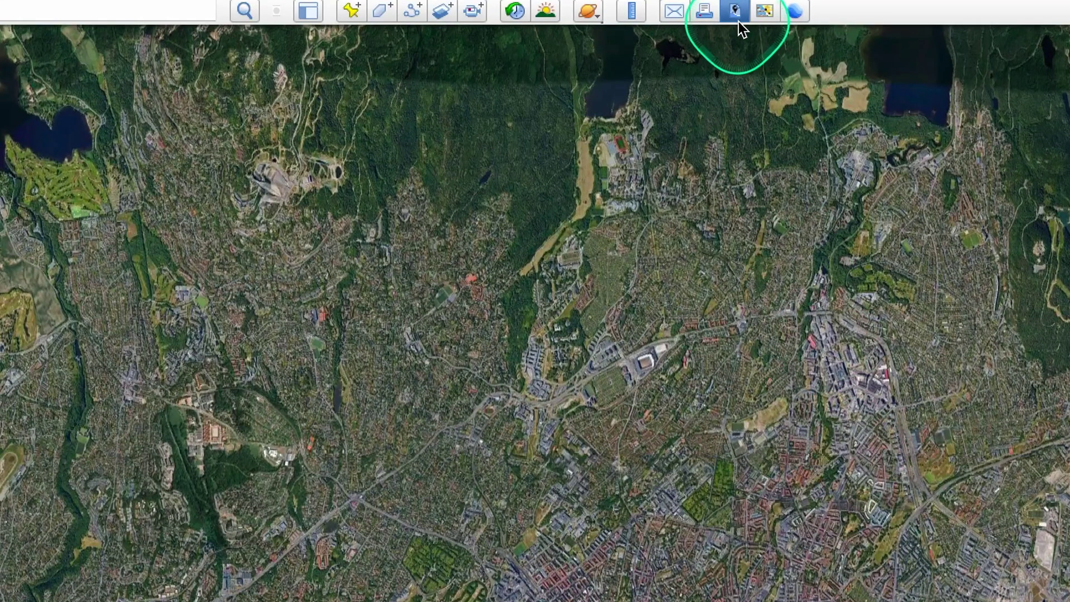
Remove the title, legend, scale and compass from the image's map options.
click(26, 42)
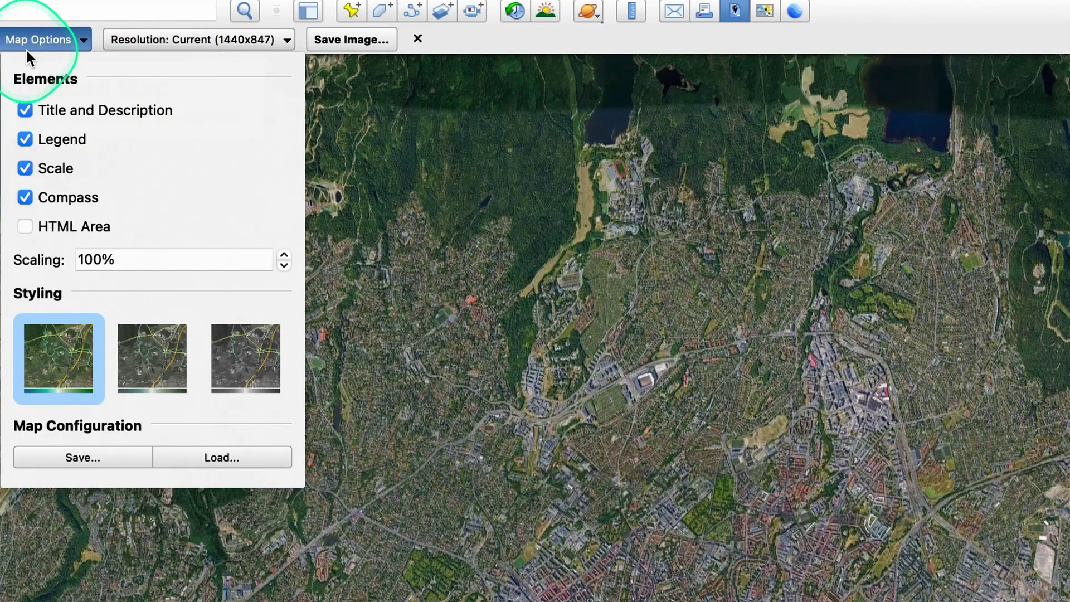
click(25, 113)
click(25, 139)
click(25, 168)
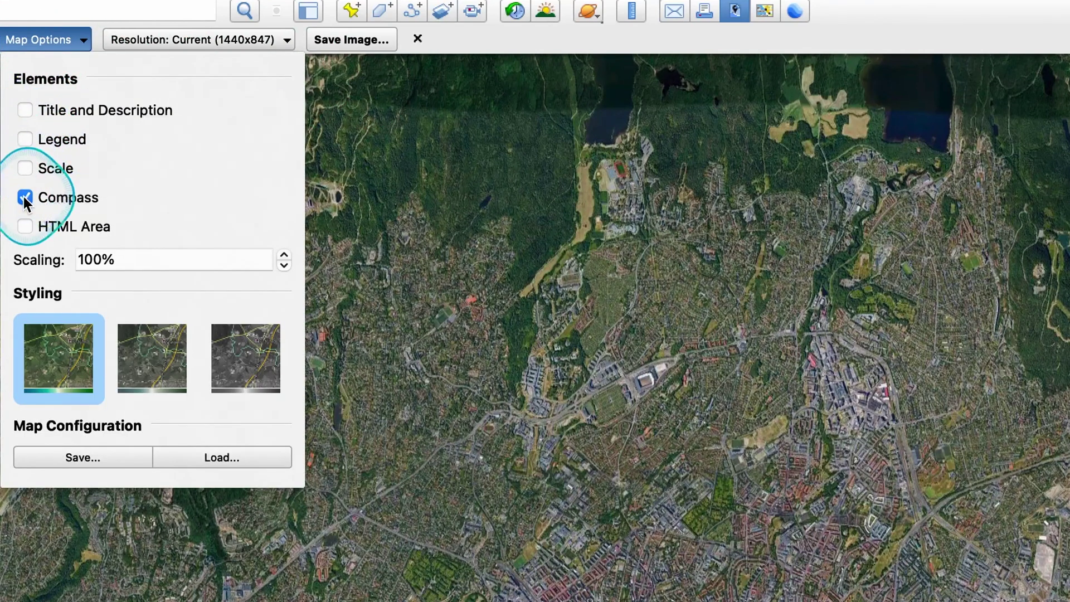
click(25, 197)
click(73, 42)
Save the map image at the maximum 4800x2823 resolution.
click(209, 38)
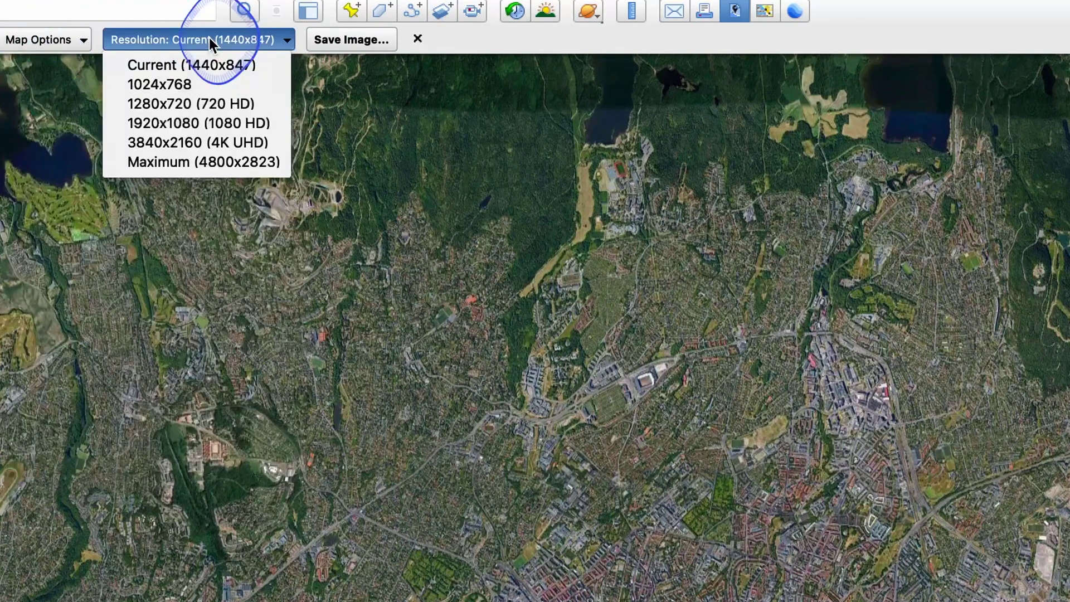
click(194, 161)
click(371, 40)
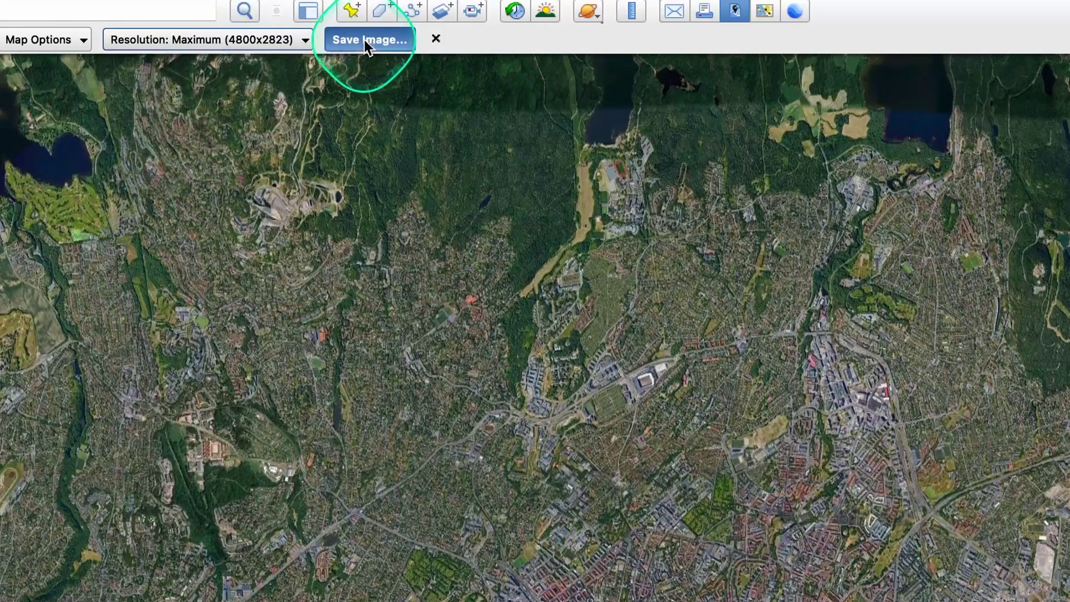
text(nordre-aker-oslo-map)
click(625, 261)
Turn on every layer from Announcements through Terrain, including Roads, 3D Buildings and Weather.
click(29, 245)
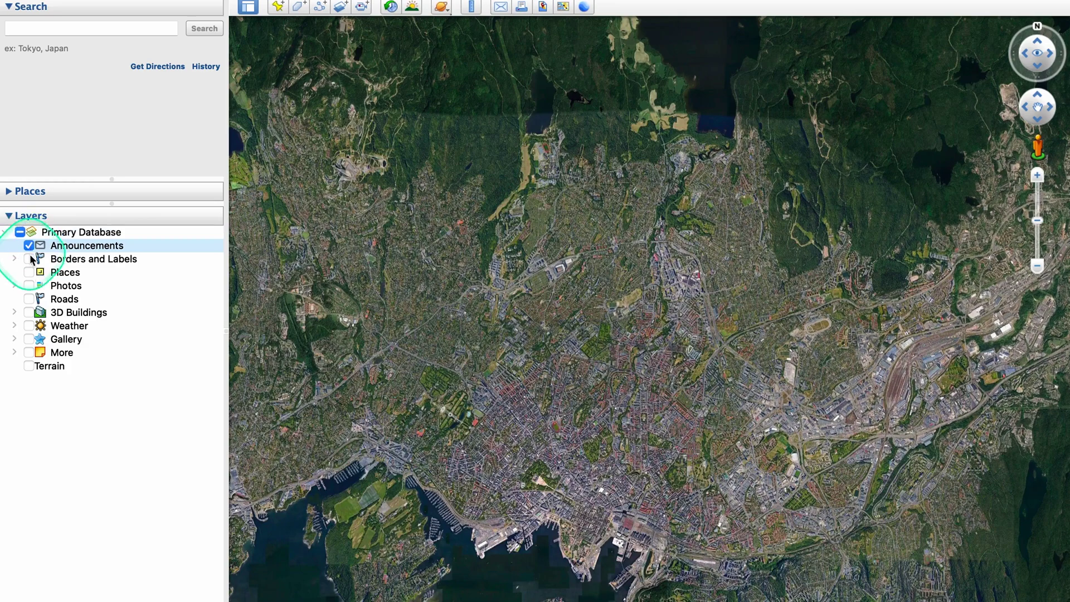
click(30, 272)
click(29, 299)
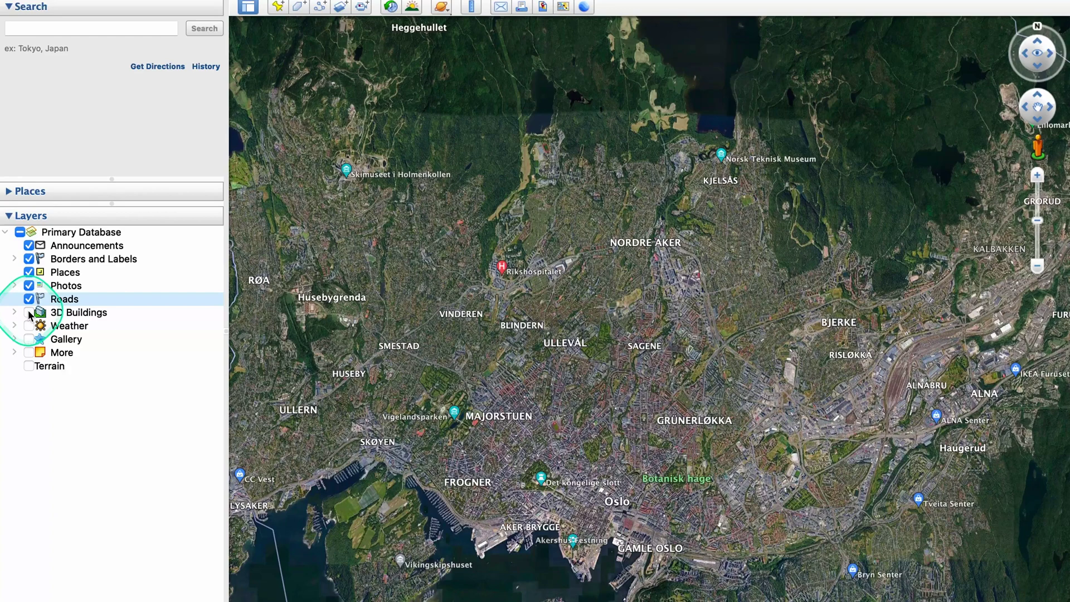
click(29, 325)
click(29, 352)
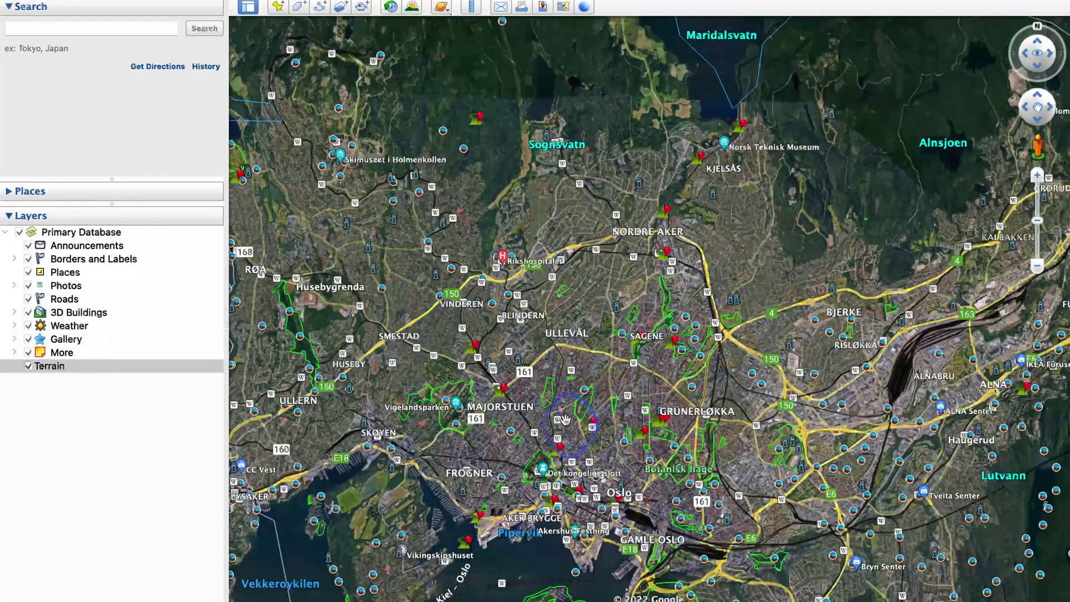
scroll(636, 270, up, 3)
scroll(634, 285, down, 2)
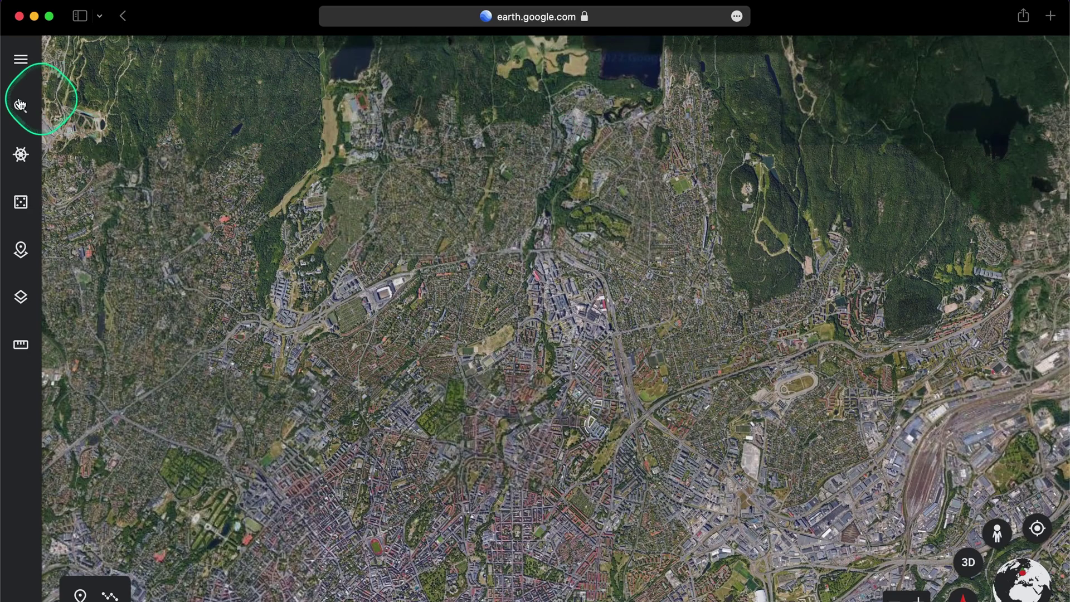
Search Google Earth web for Nordre Aker, Oslo, and return to a flat top-down view.
click(19, 109)
text(nordre aker oslo)
key(Return)
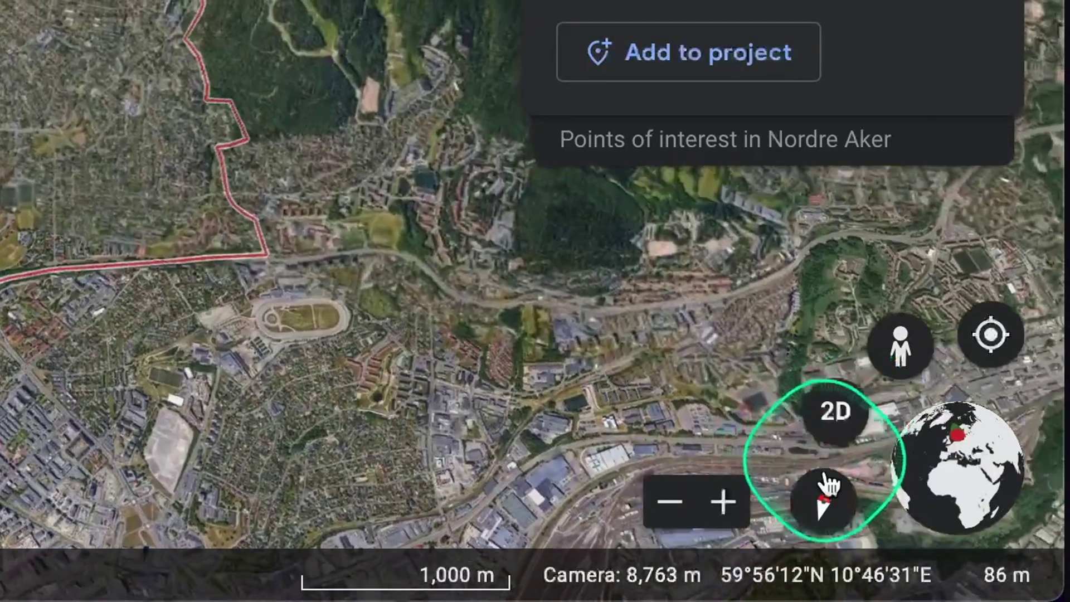
click(824, 485)
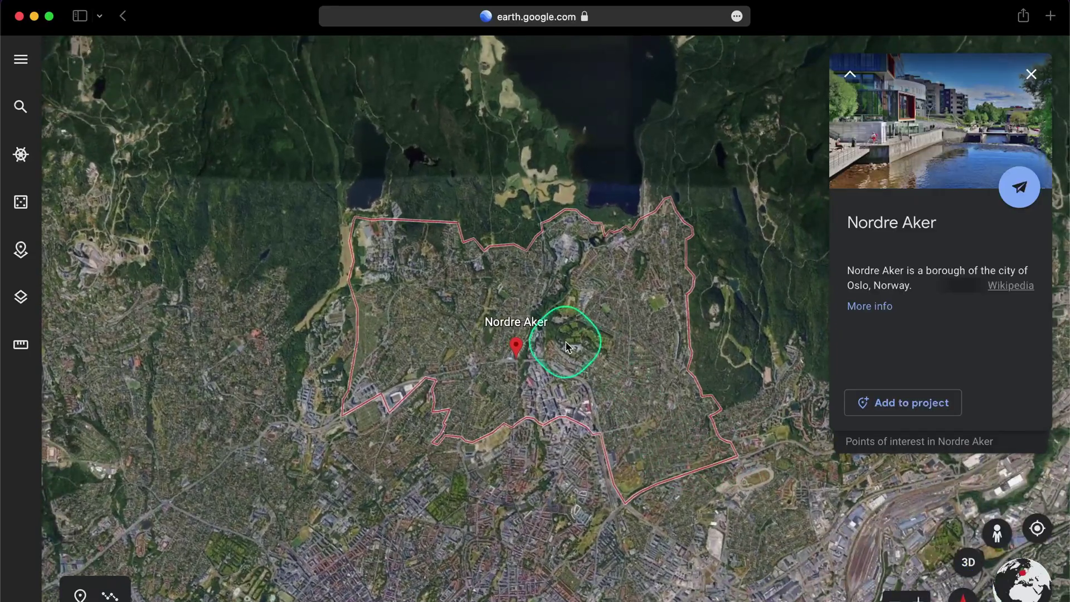
scroll(566, 346, up, 5)
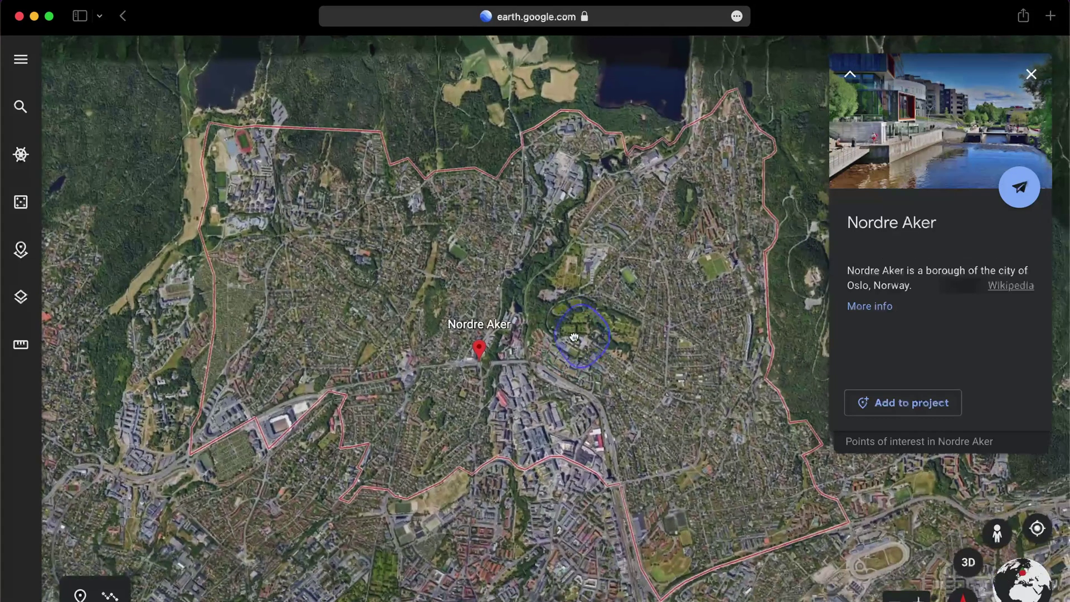
Screenshot the Nordre Aker area and open the saved JPG in Photoshop.
key(super+shift+4)
drag(102, 51, 824, 601)
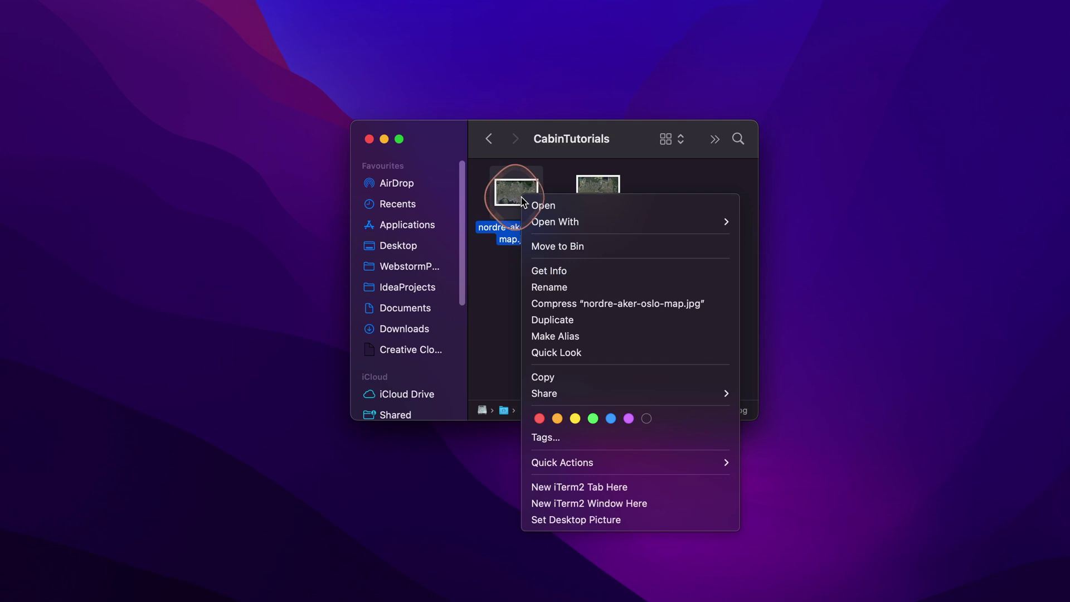
click(838, 278)
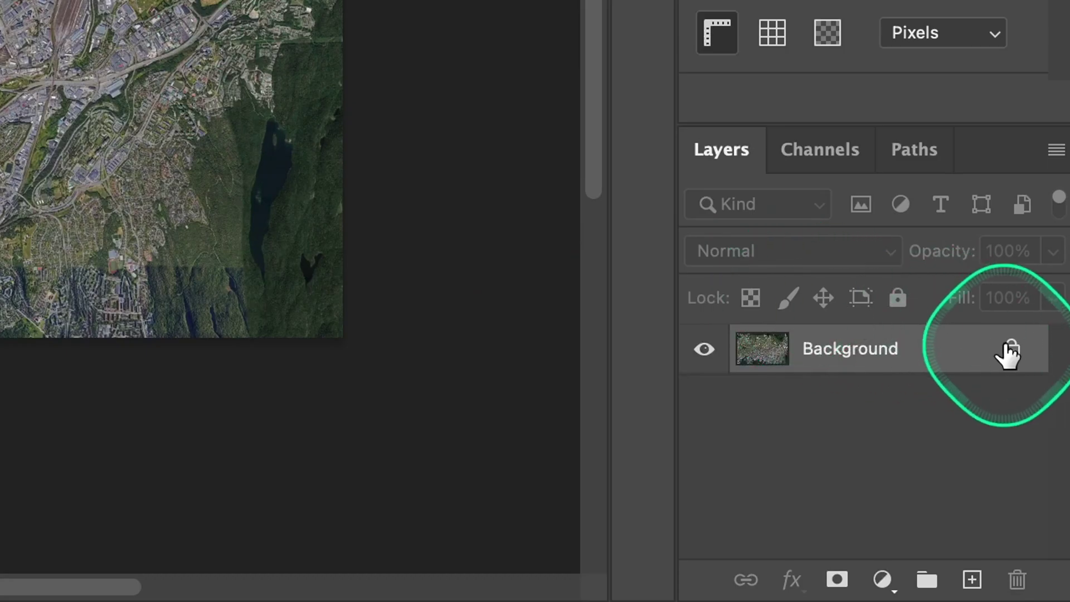
Unlock the map's Background layer and fit the whole image in the window.
click(1042, 524)
key(super+0)
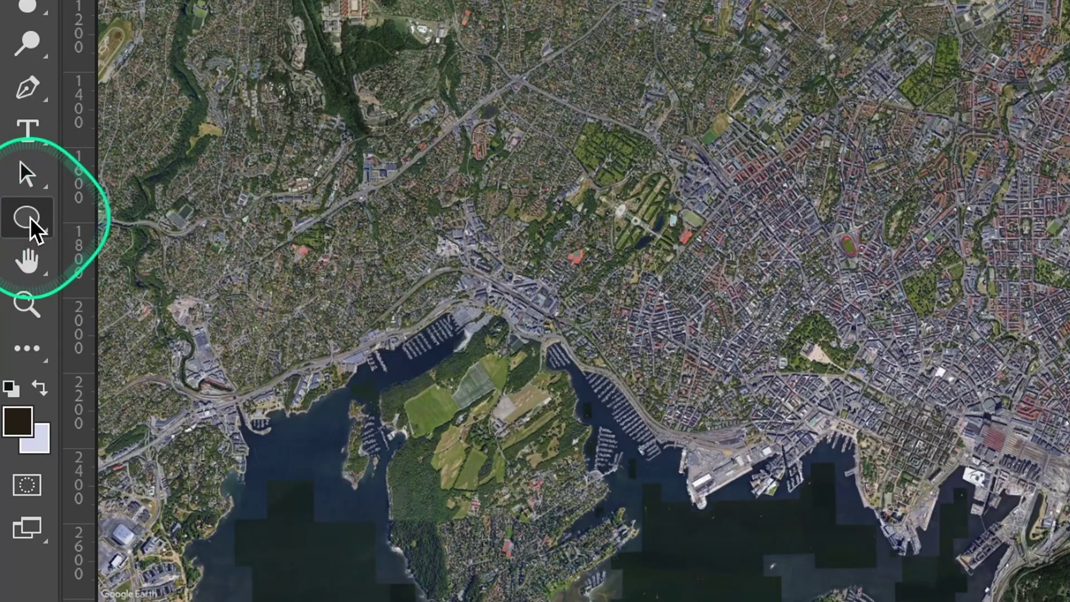
right_click(16, 408)
click(93, 414)
Draw a large circle over the city and shift it slightly down and right.
drag(450, 350, 452, 342)
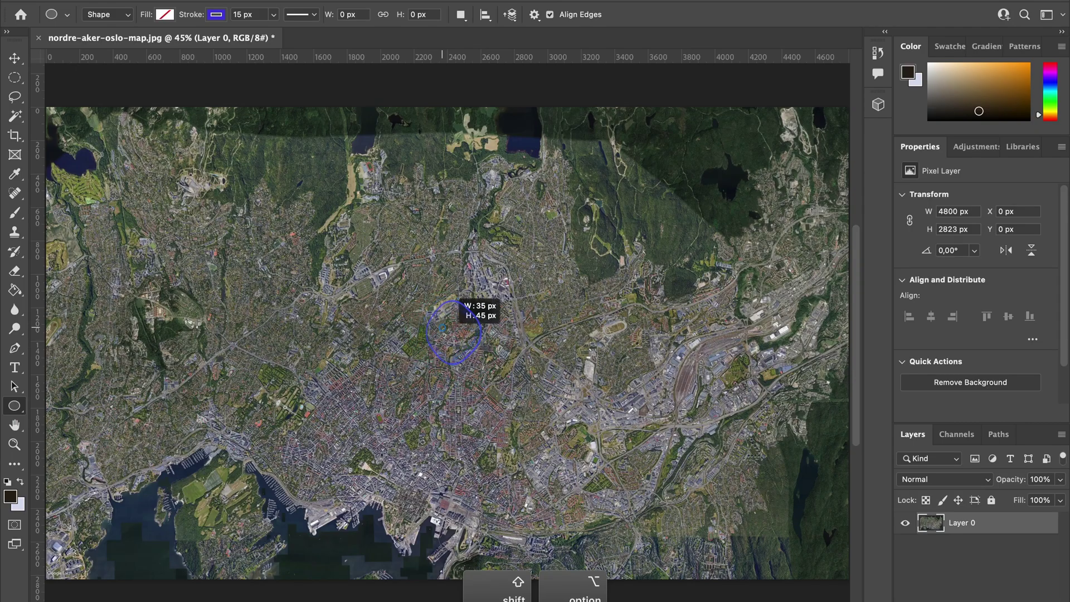
mouse_move(670, 502)
mouse_down()
mouse_move(706, 567)
mouse_move(719, 576)
mouse_move(715, 552)
mouse_move(739, 563)
mouse_up()
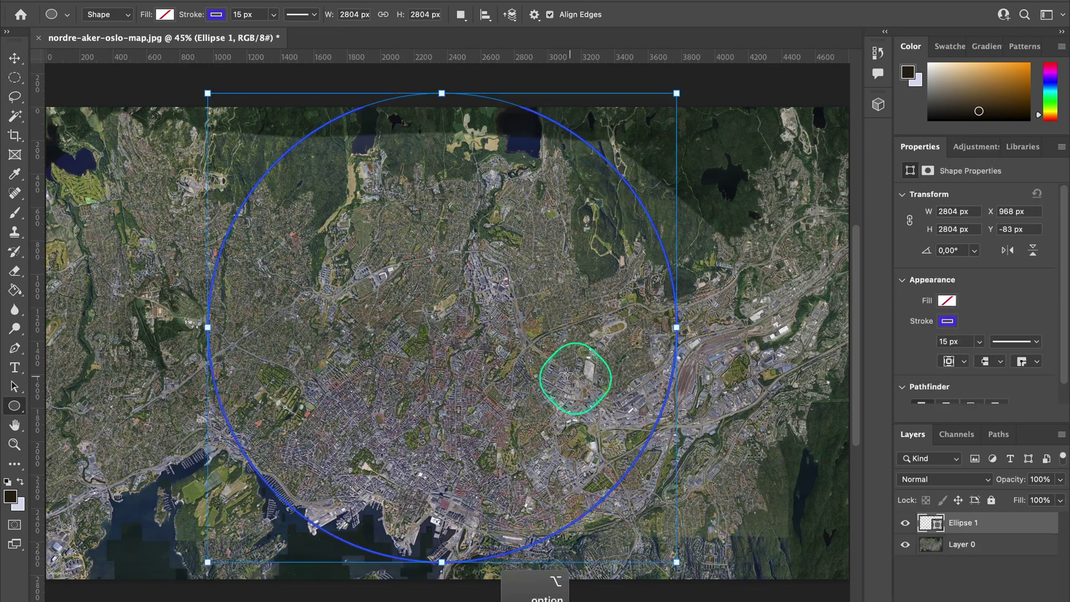
key(ctrl+t)
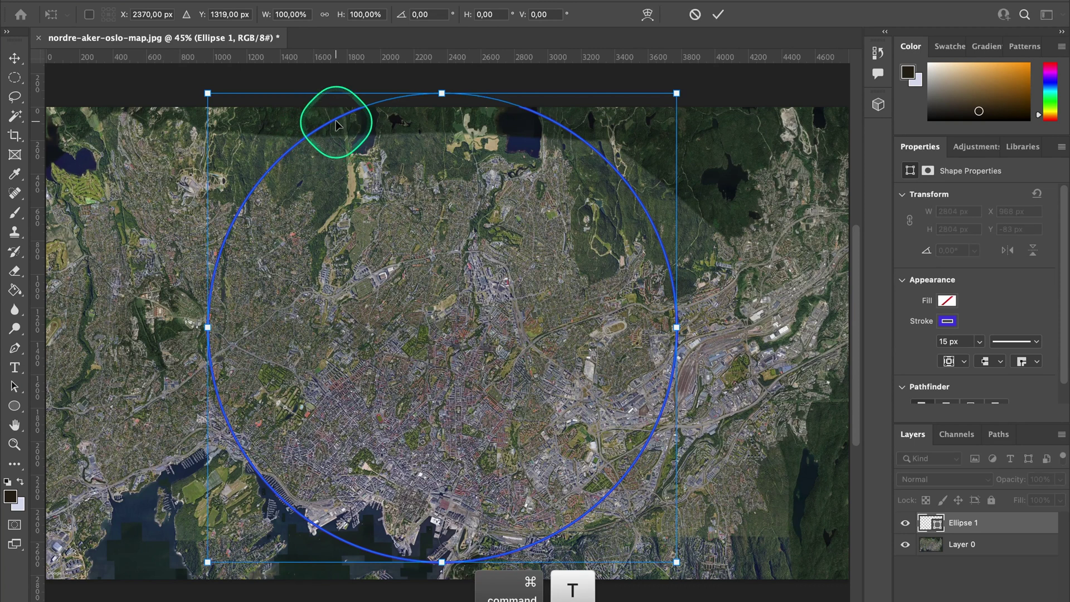
drag(336, 124, 355, 140)
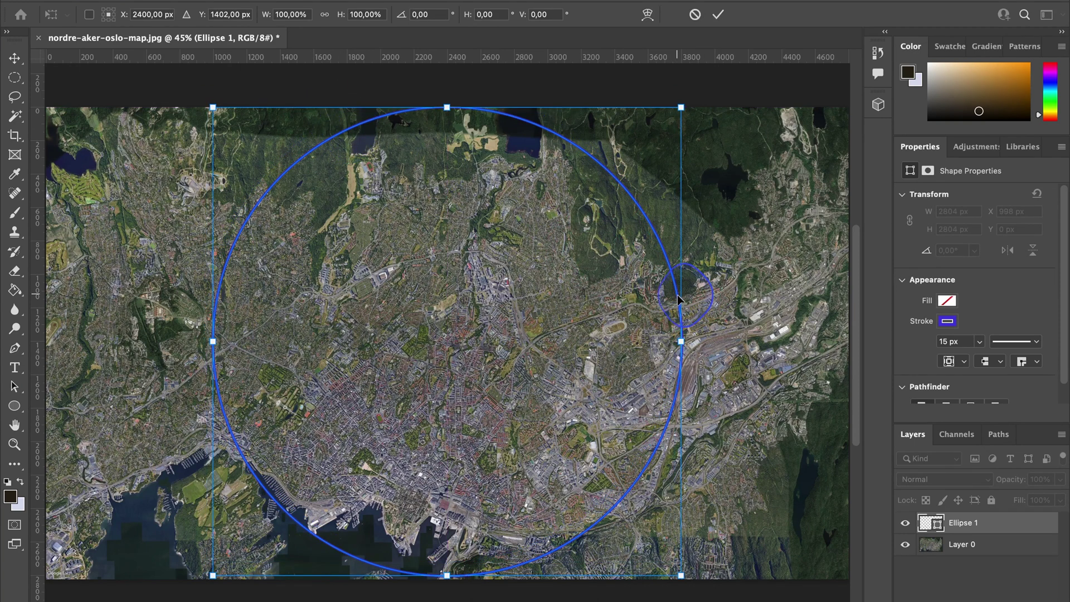
Mask the map layer to the Ellipse 1 circle shape.
ctrl+click(933, 522)
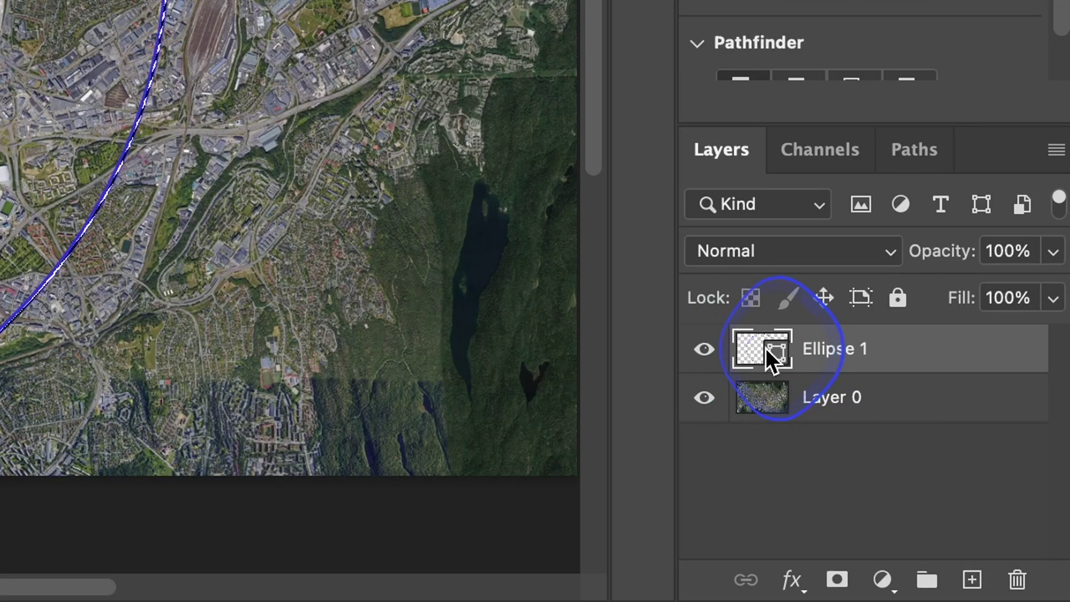
click(763, 399)
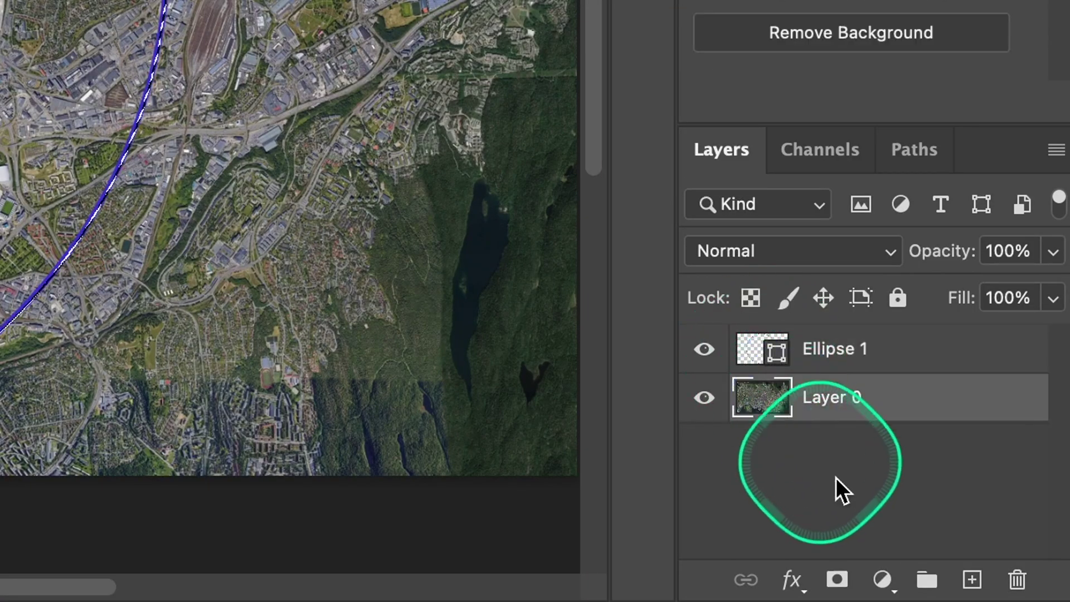
click(837, 579)
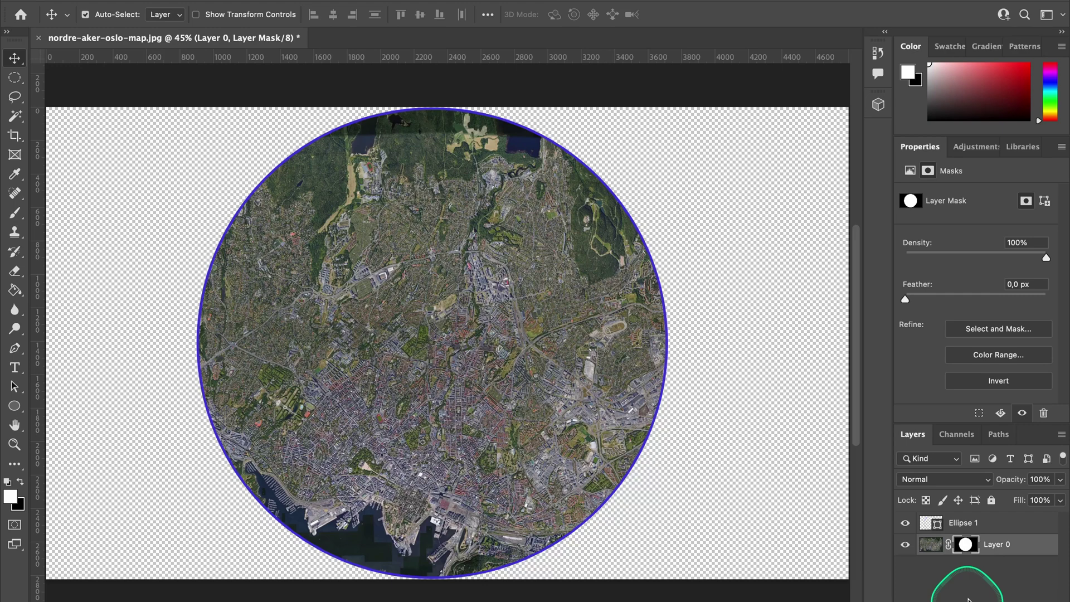
Give the circle outline a 5 px black stroke.
click(970, 526)
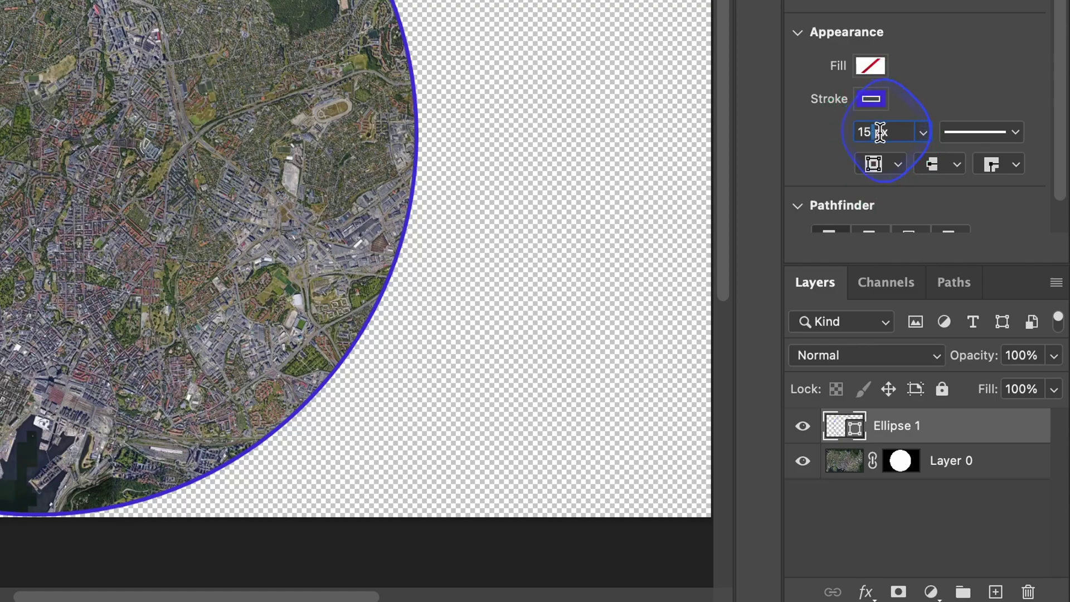
key(BackSpace)
key(Return)
click(870, 98)
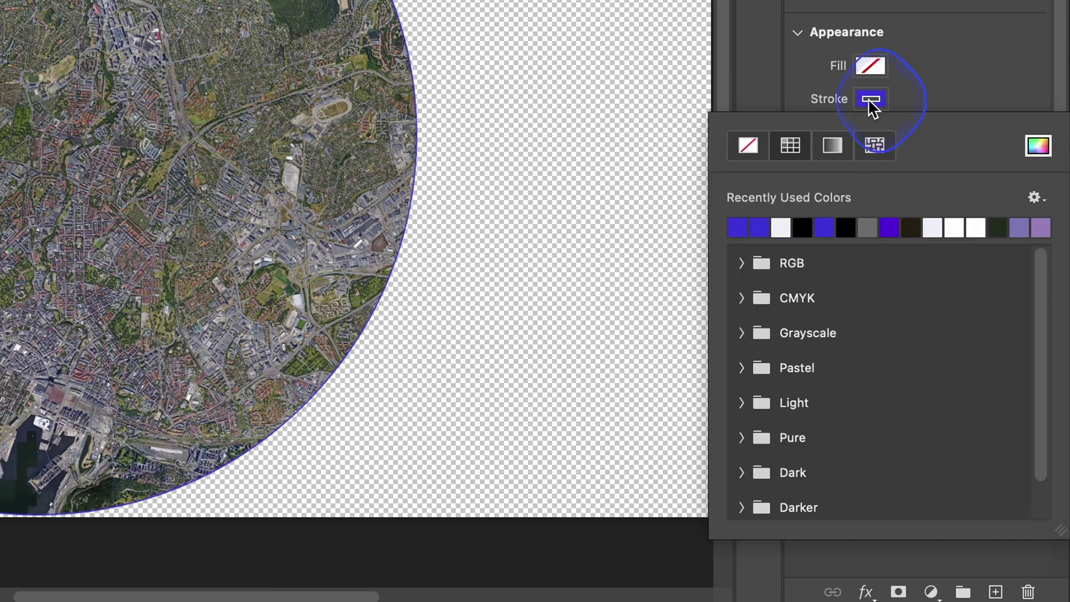
click(803, 227)
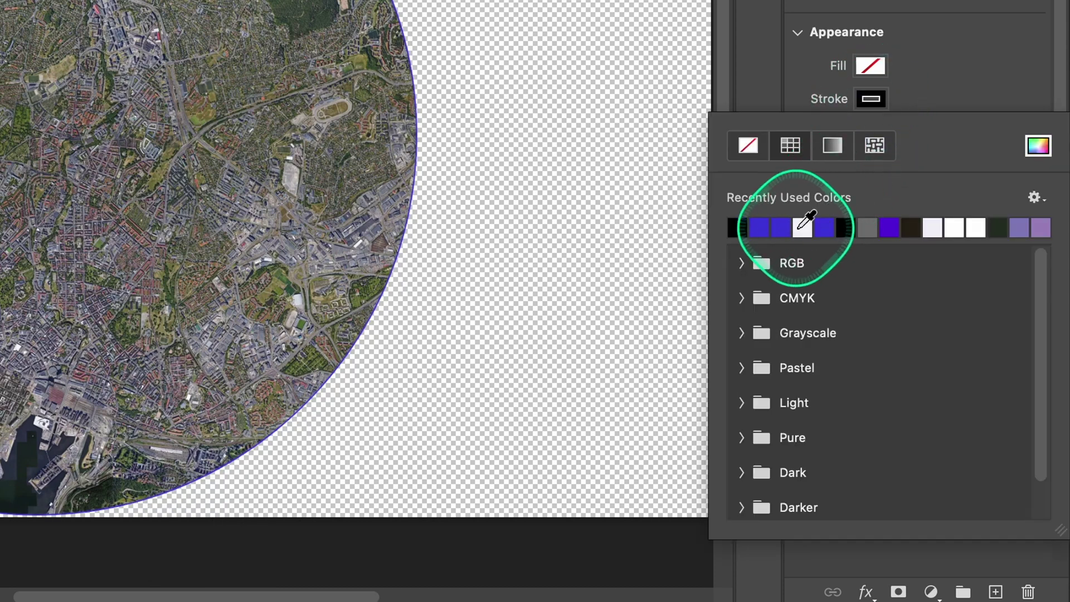
click(957, 96)
Crop the canvas to a 1:1 square around the circle.
click(15, 136)
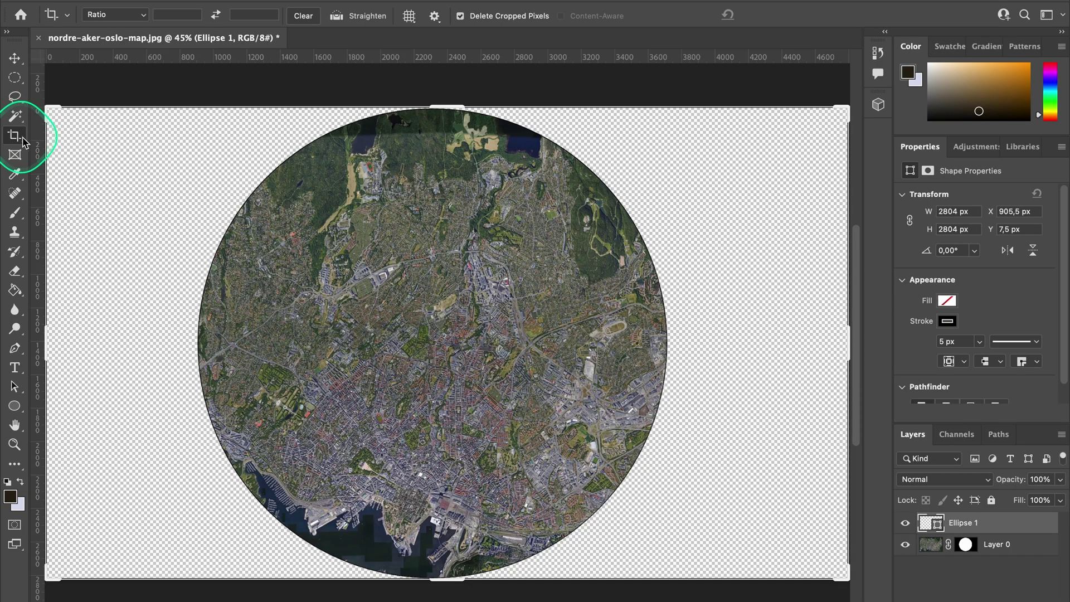
click(117, 15)
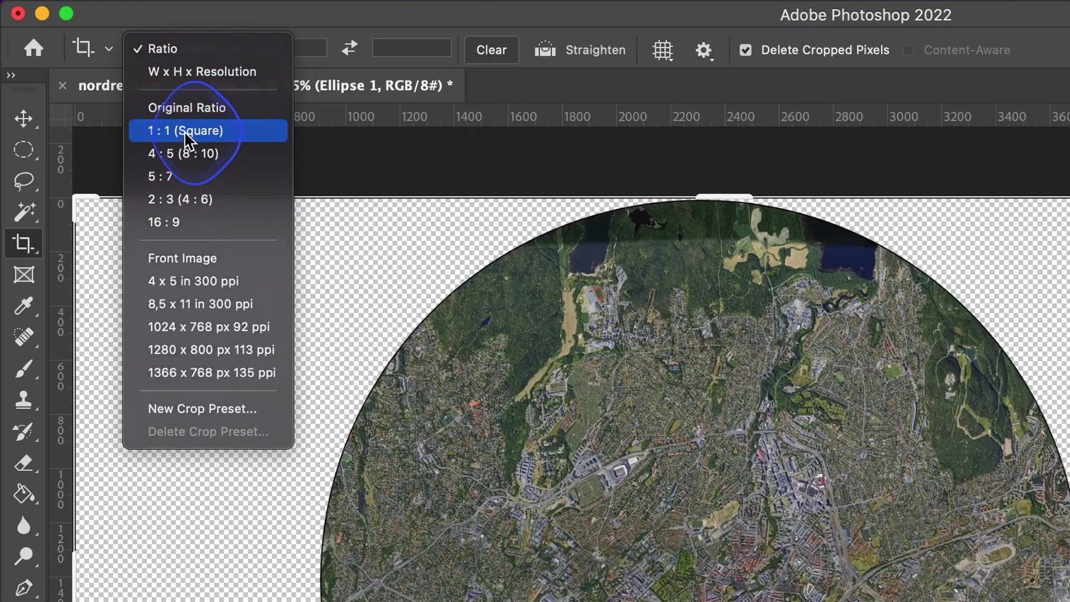
click(188, 134)
click(106, 301)
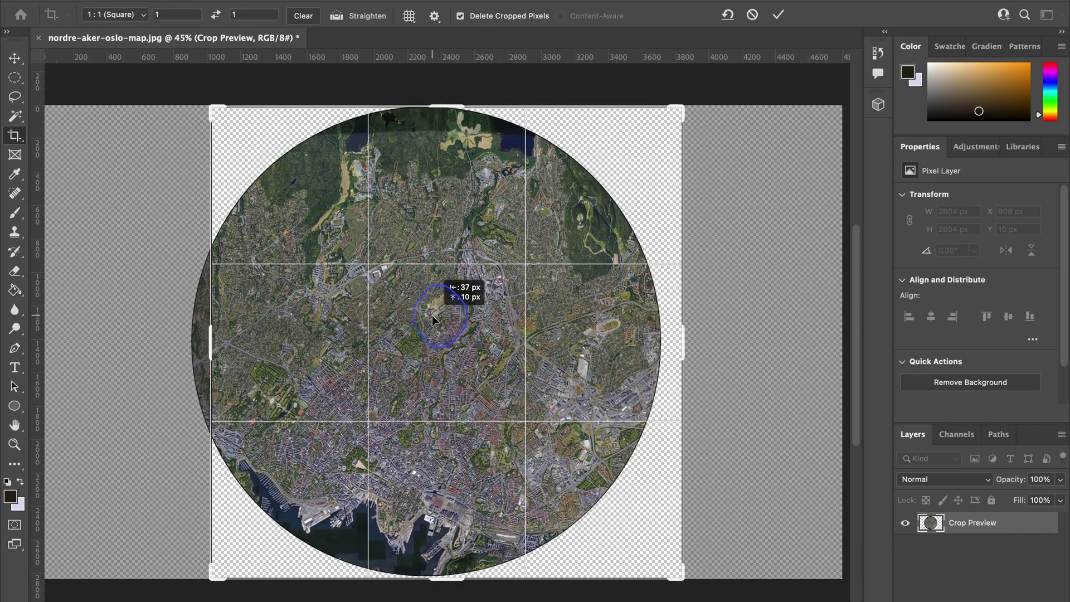
drag(438, 316, 452, 317)
key(Return)
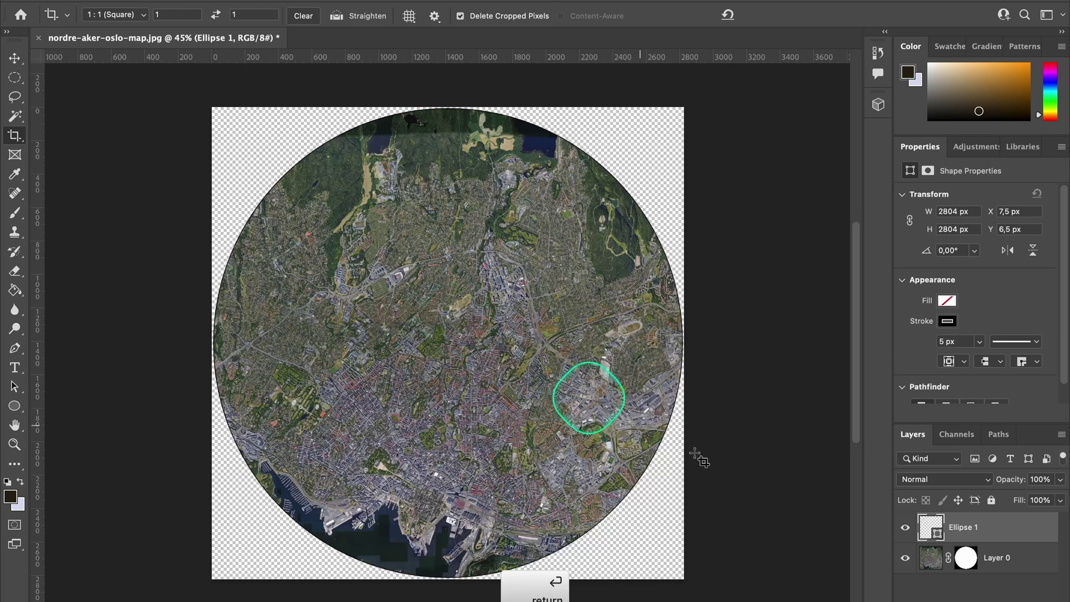
Add a new layer beneath the map and a near-white (f1f1f1) Solid Color fill layer.
click(995, 557)
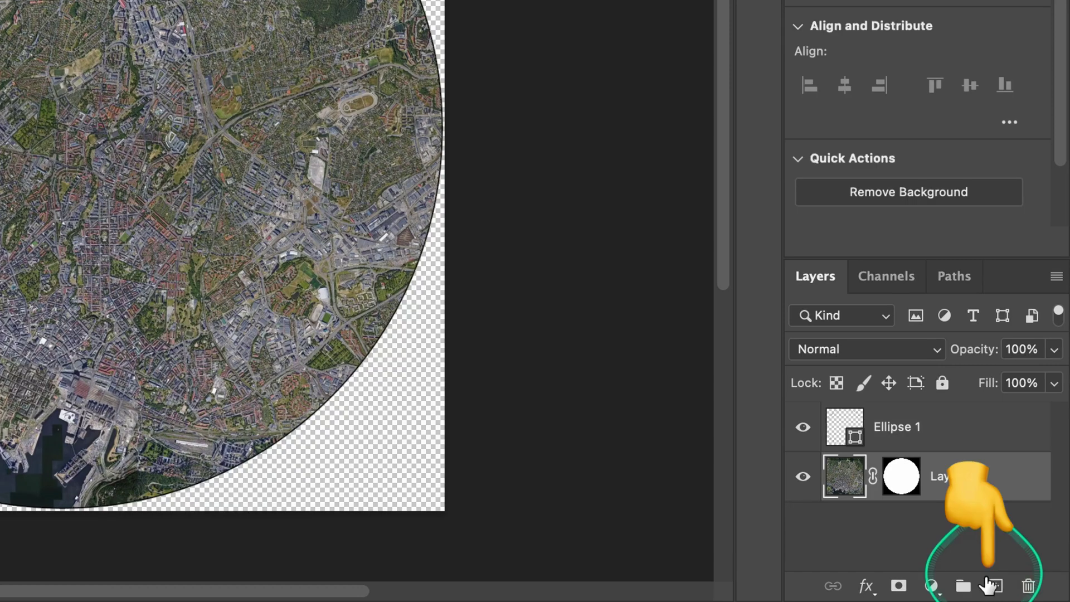
click(995, 585)
drag(962, 477, 955, 535)
click(931, 585)
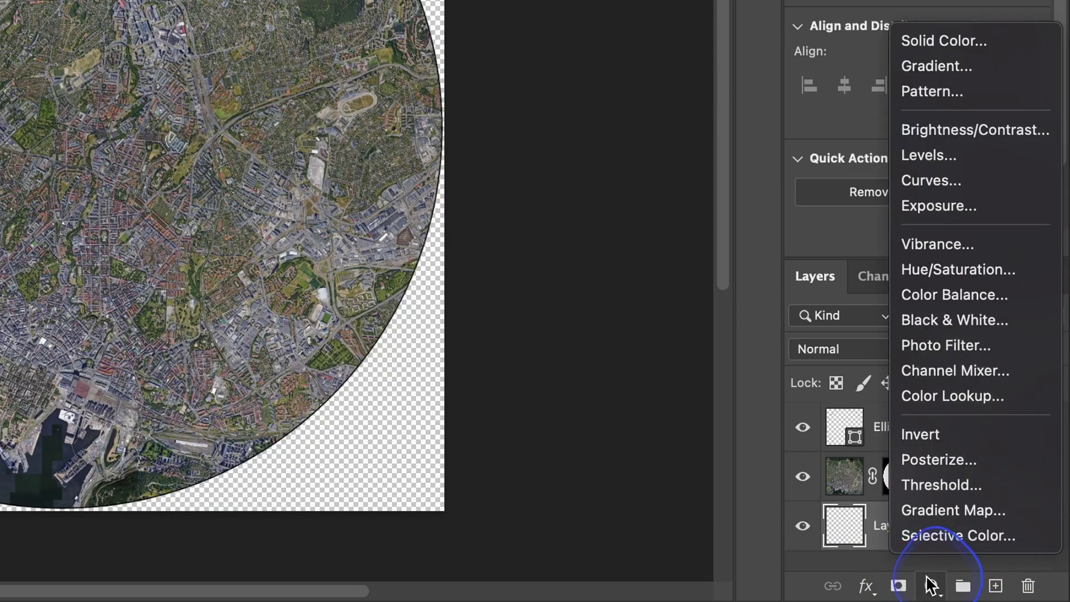
click(941, 42)
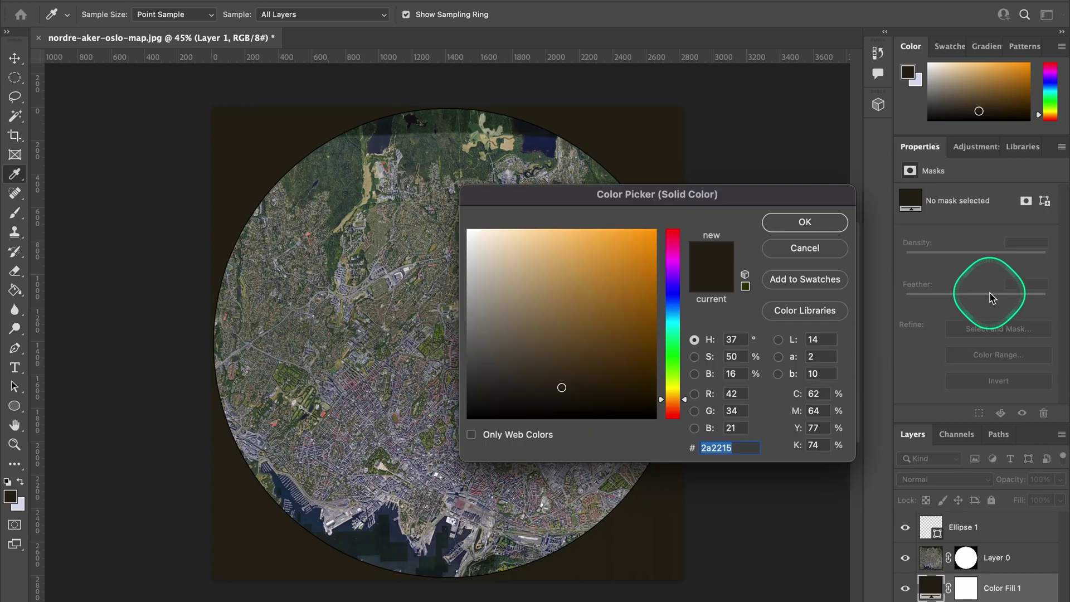
mouse_move(617, 277)
mouse_down()
mouse_move(518, 277)
mouse_move(490, 267)
mouse_move(466, 235)
mouse_up()
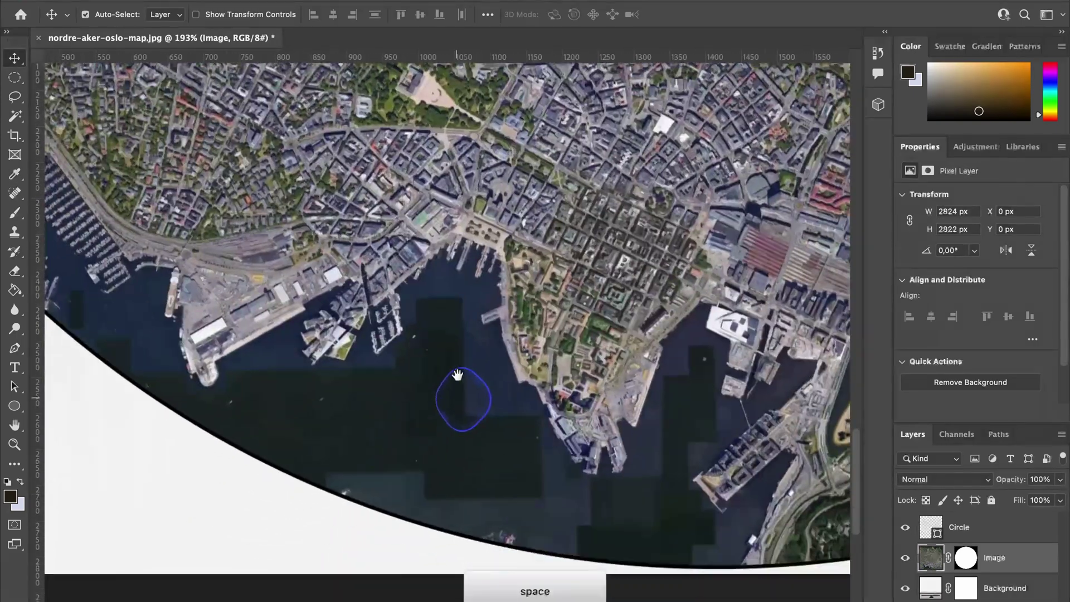
Trace the harbour water's outline into a selection with the Magnetic Lasso.
drag(457, 375, 465, 301)
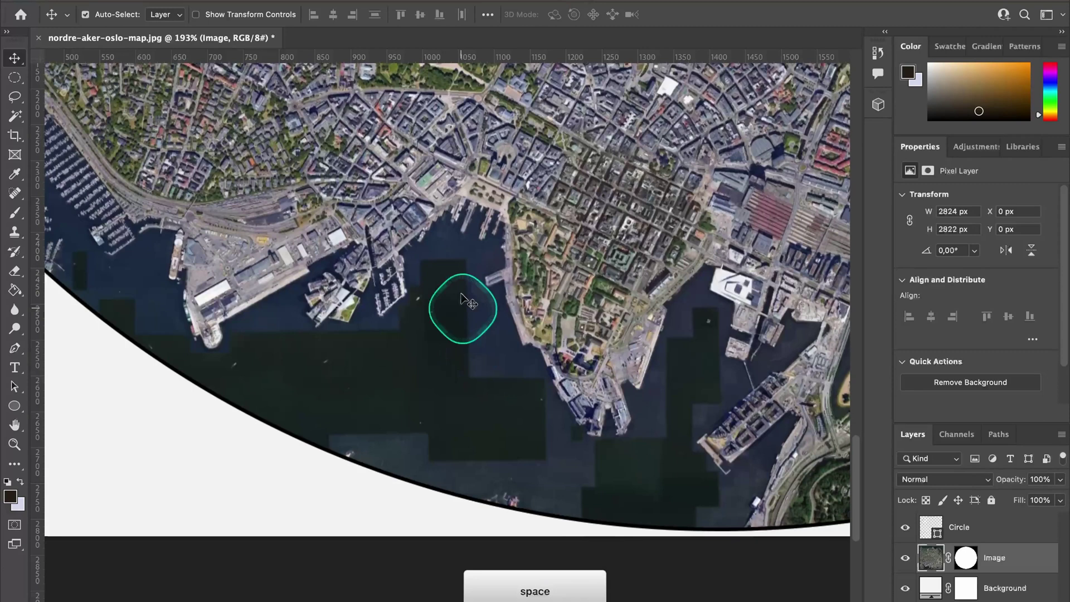
scroll(570, 433, down, 2)
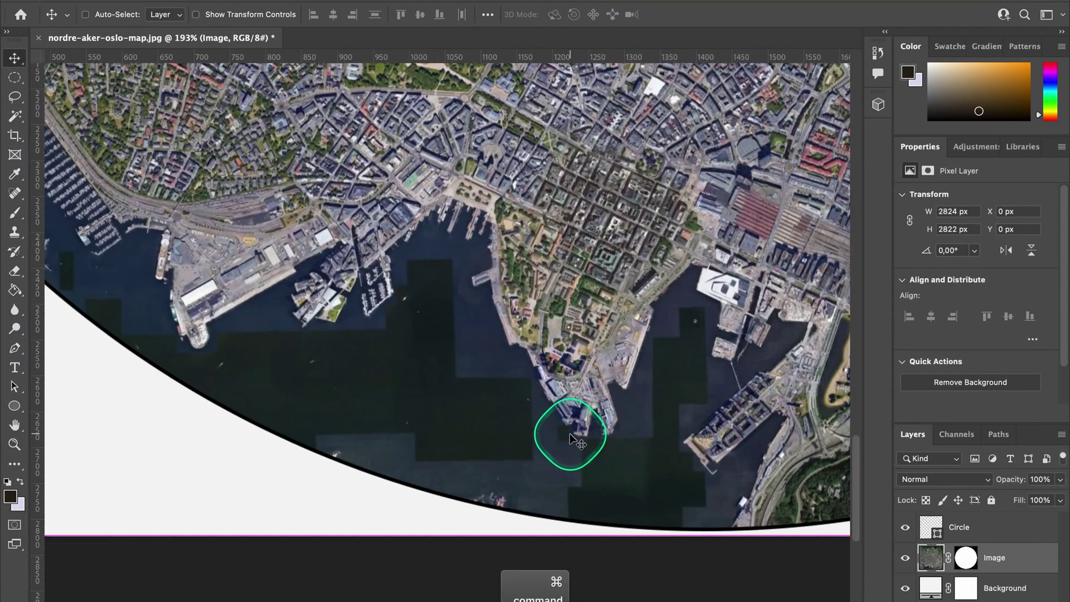
scroll(570, 433, down, 2)
scroll(570, 433, down, 3)
drag(499, 384, 517, 365)
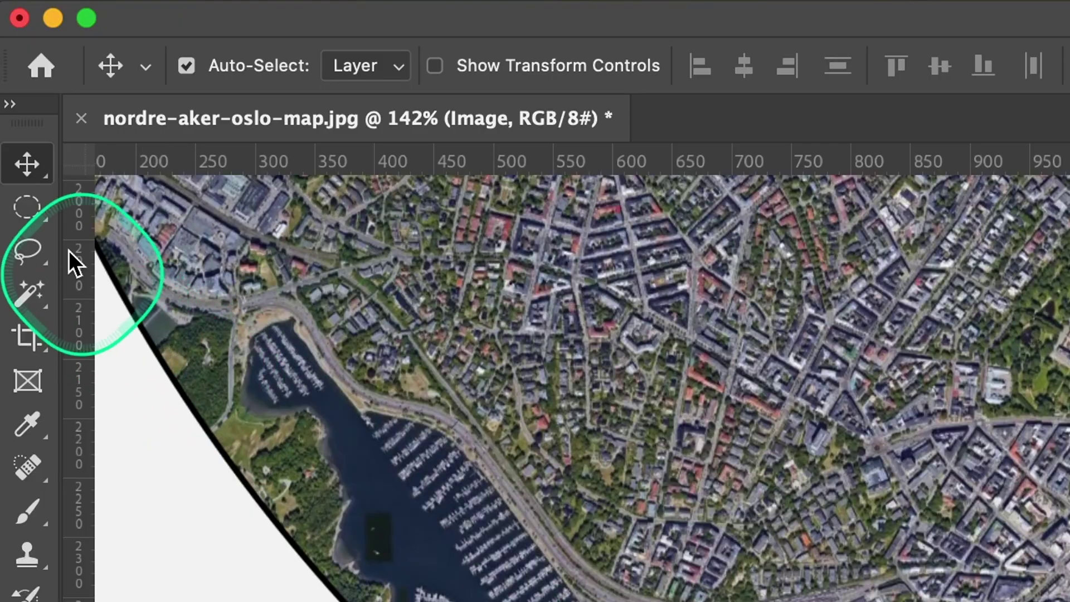
drag(31, 241, 210, 282)
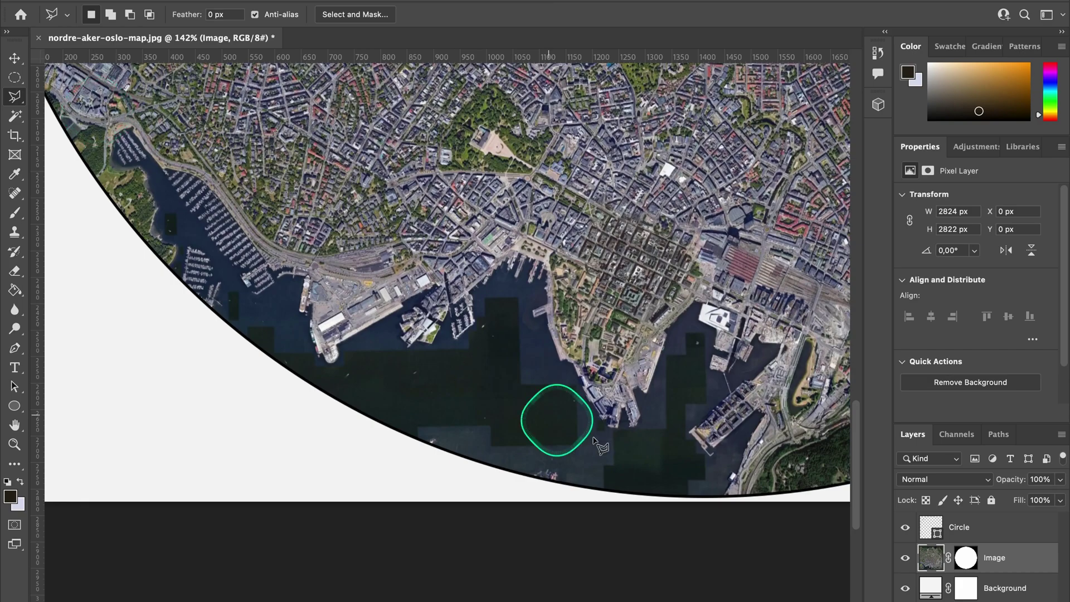
click(721, 469)
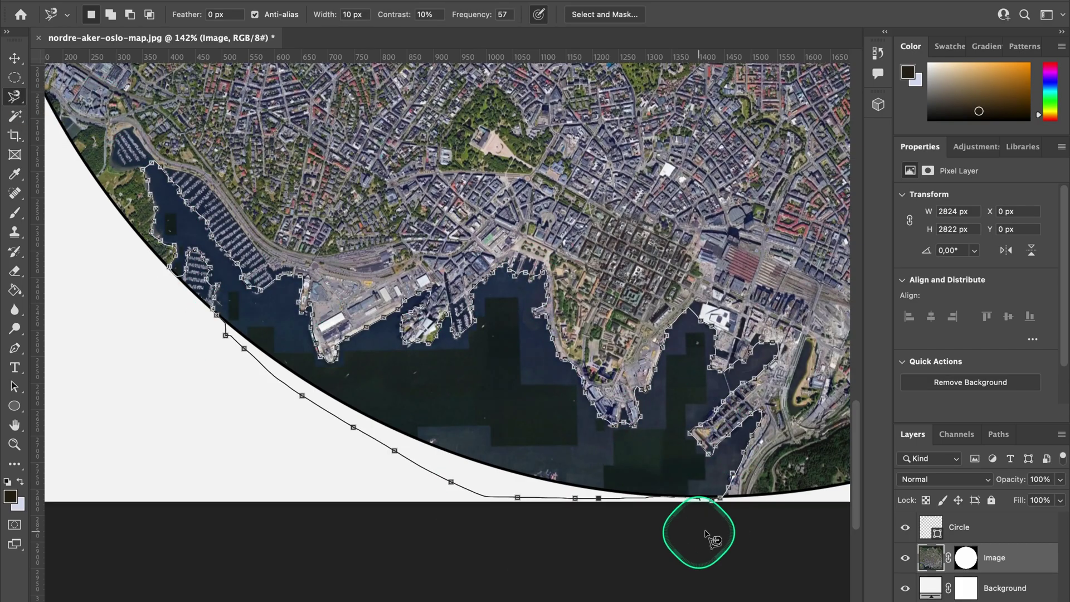
click(721, 511)
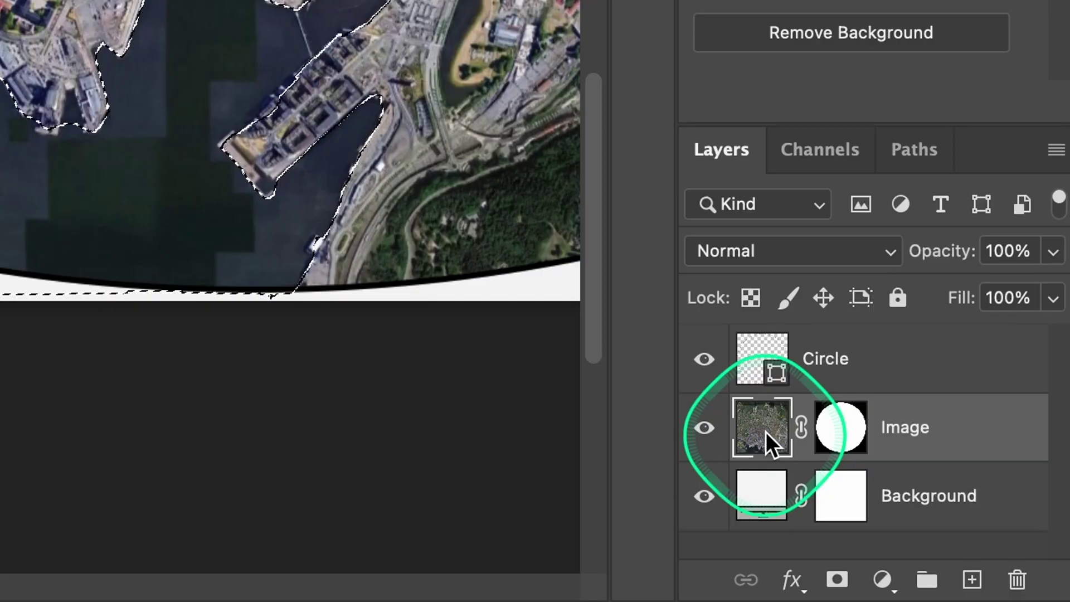
Put the selection on a new layer, Layer 1, masked to the Image layer's circle.
key(ctrl+j)
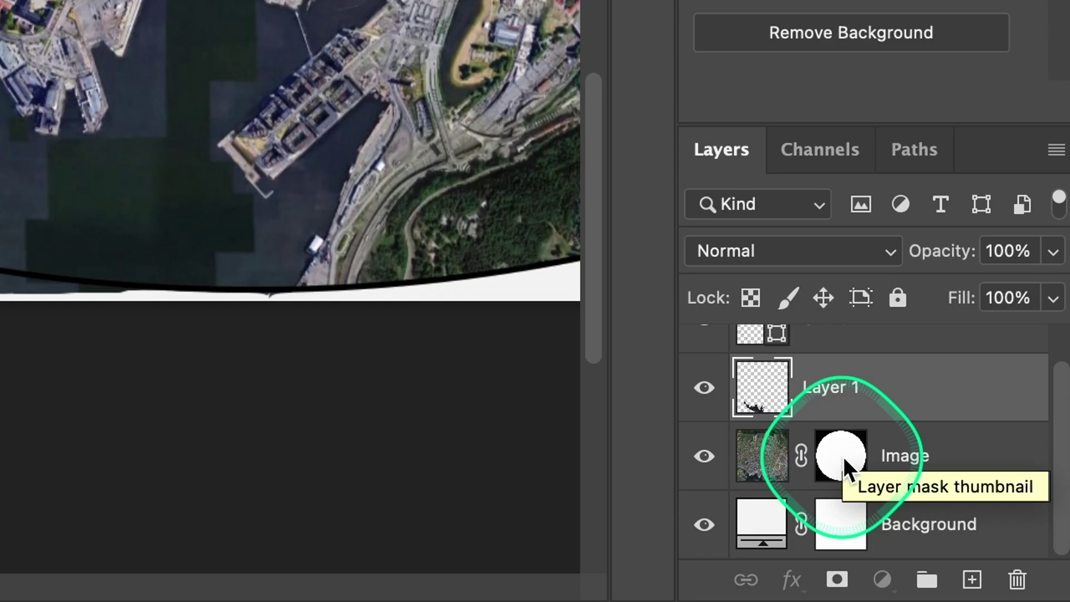
ctrl+click(967, 591)
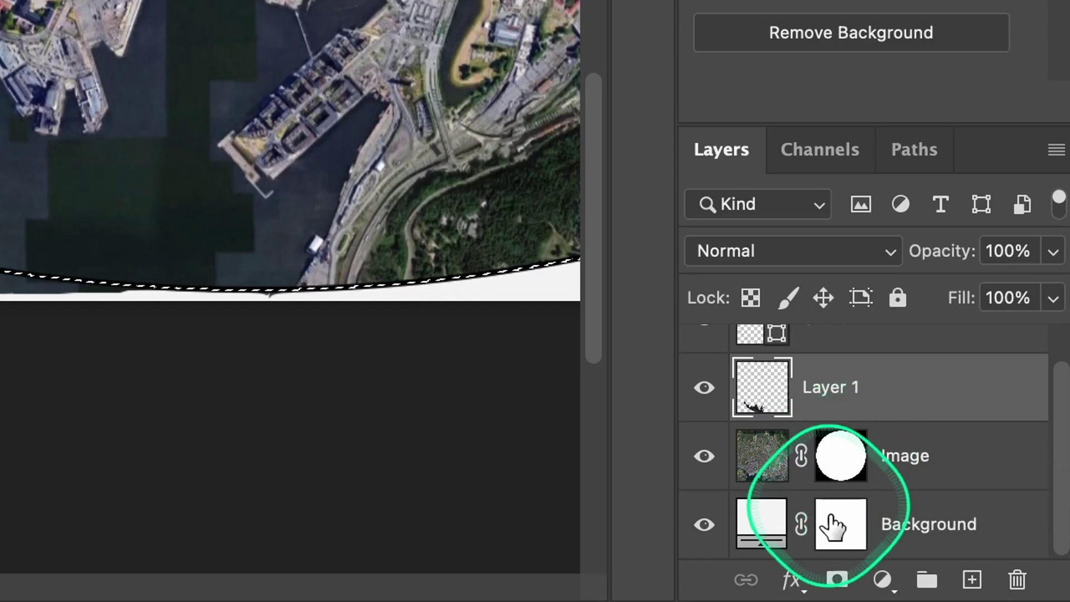
click(837, 583)
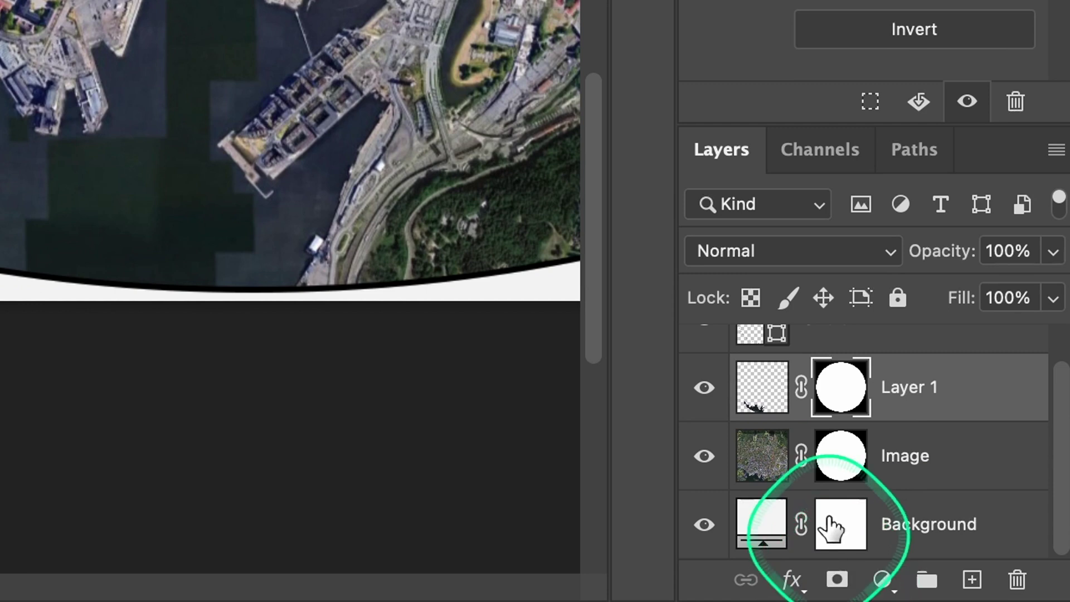
click(771, 400)
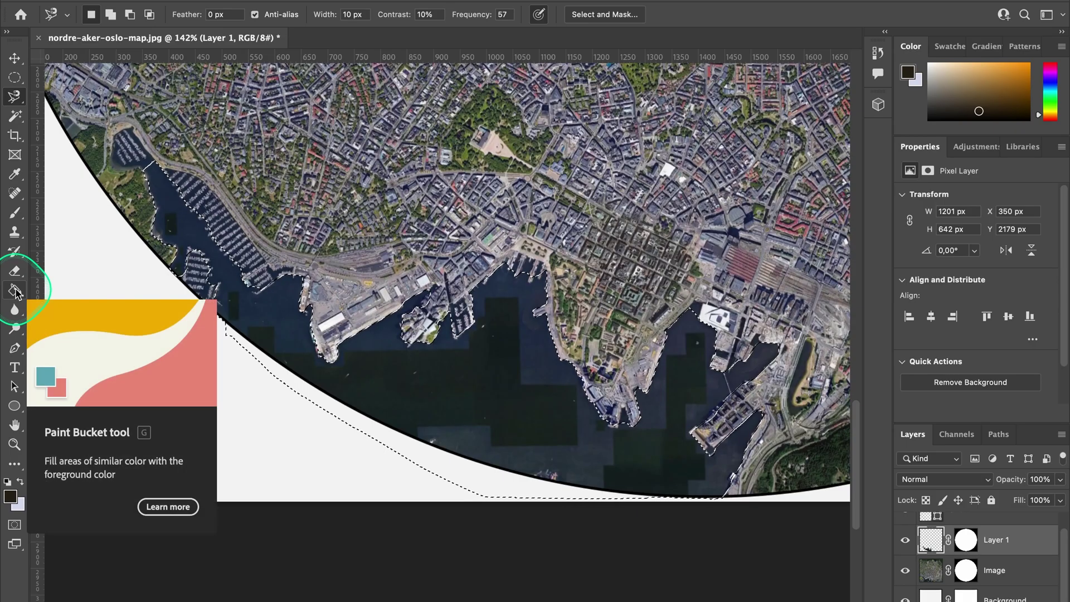
Paint-bucket fill the harbour water with its own sampled dark colour, then deselect.
click(15, 290)
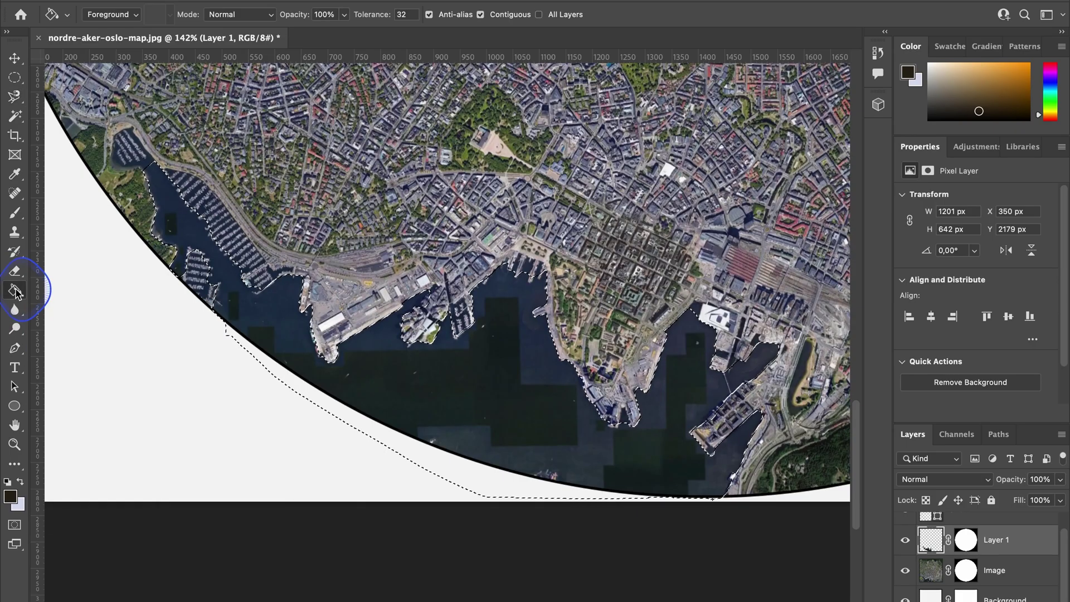
key(alt)
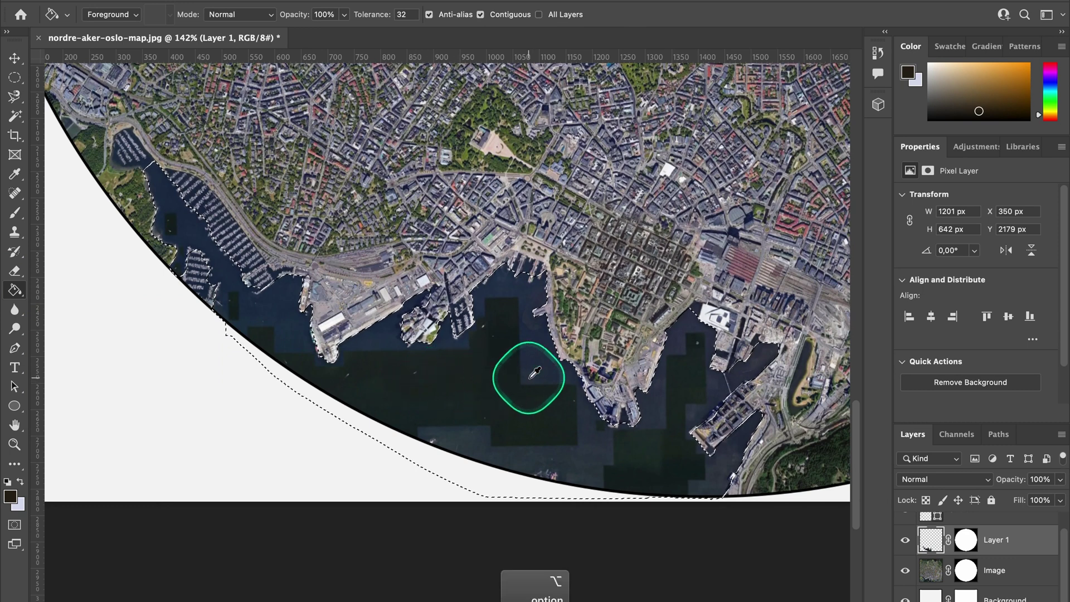
alt+click(699, 386)
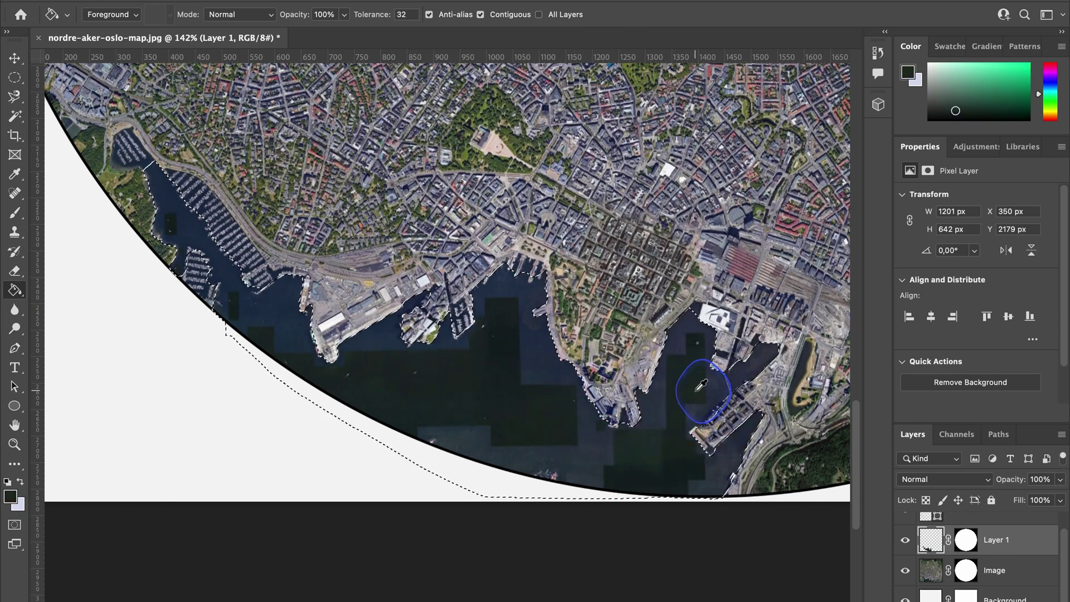
click(562, 445)
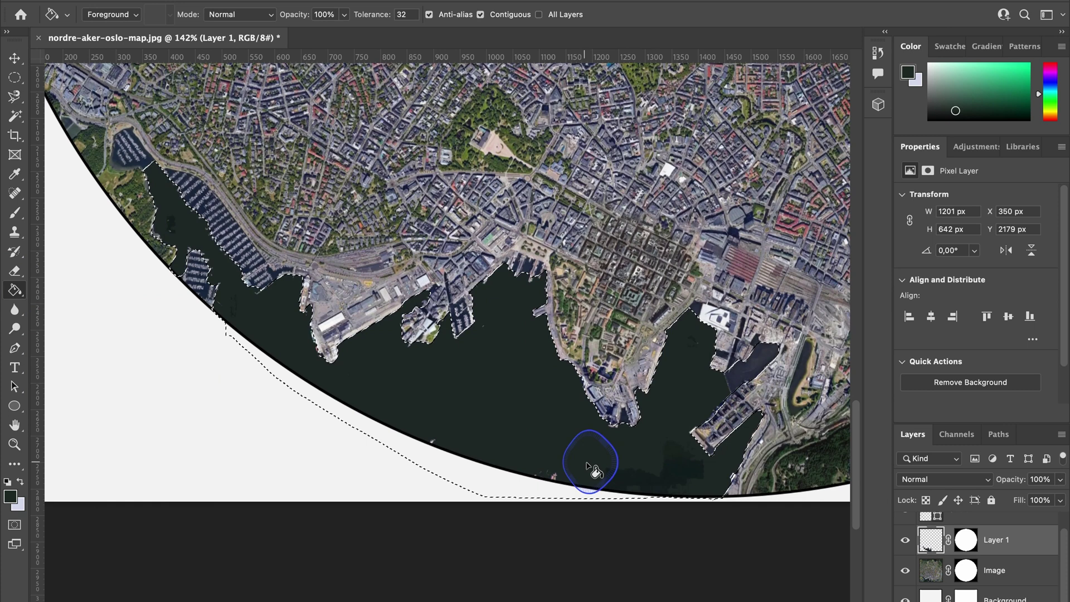
click(449, 351)
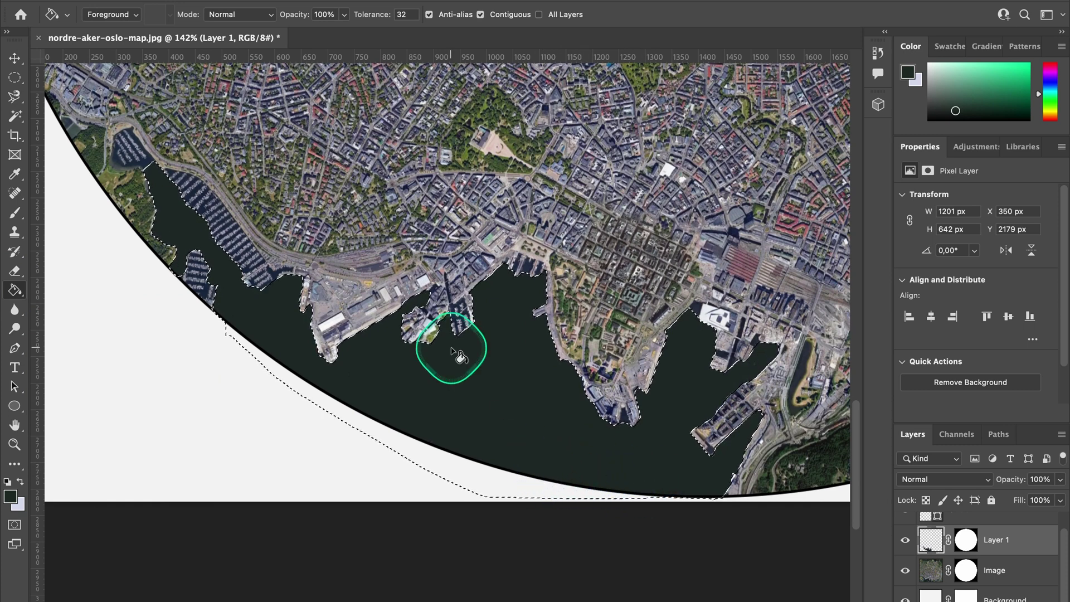
key(super+d)
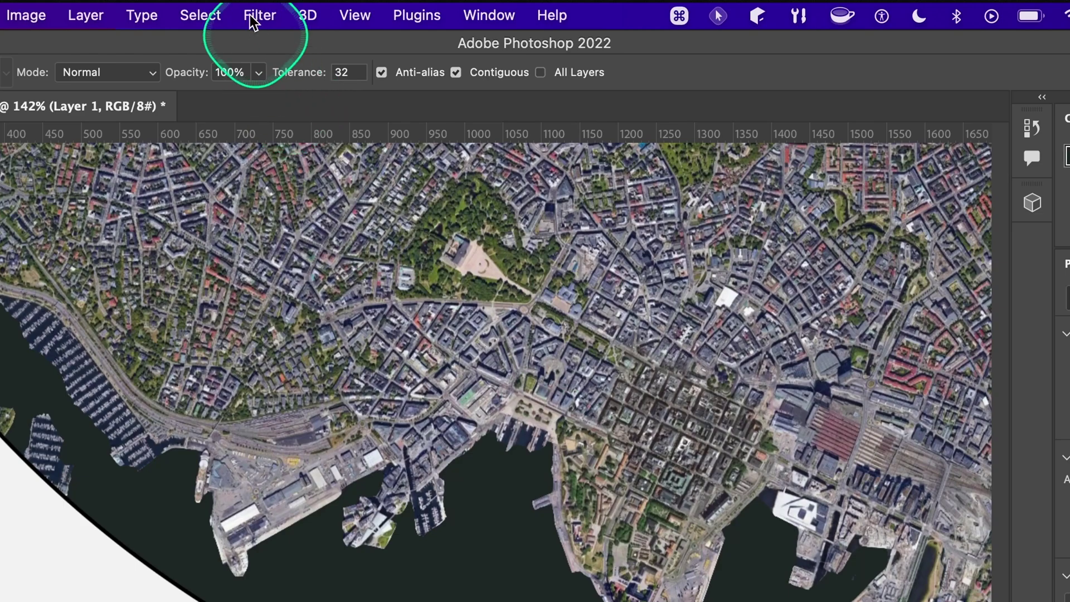
Apply the Oil Paint filter to the filled harbour water.
click(257, 15)
mouse_move(274, 428)
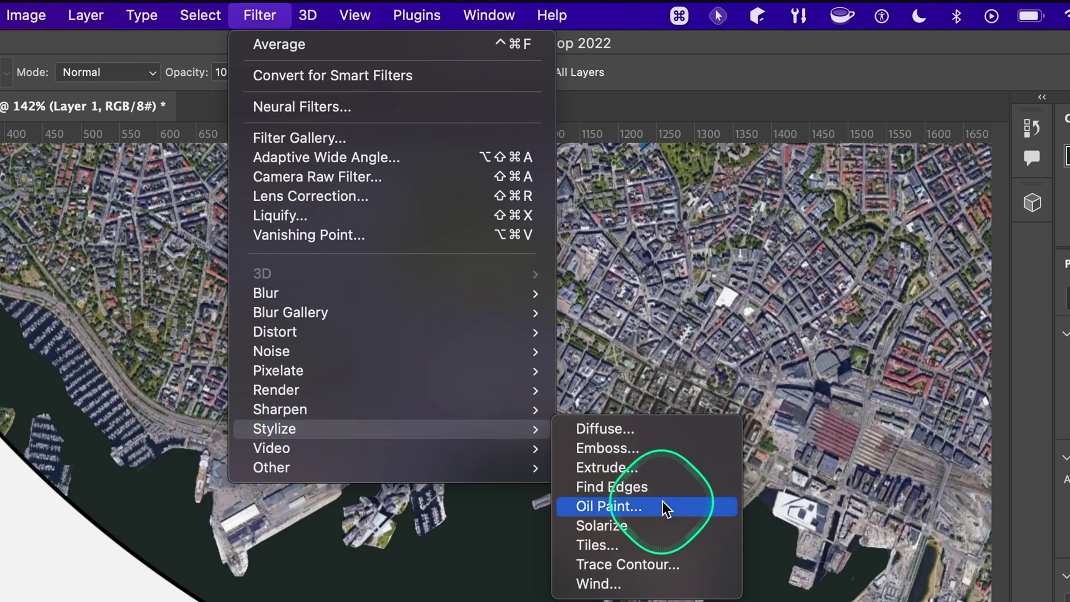
click(664, 506)
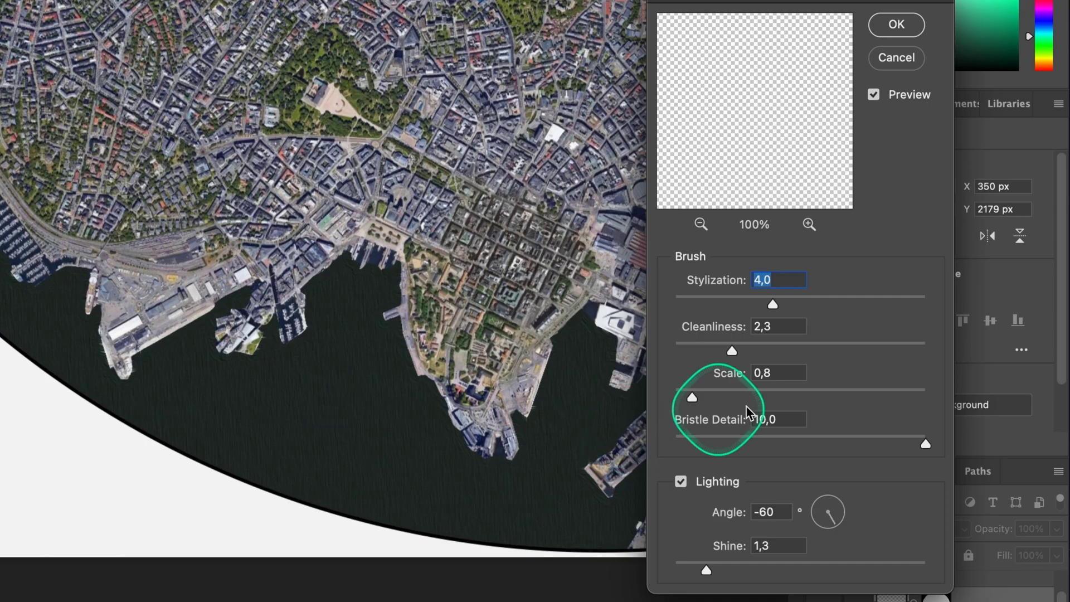
click(896, 25)
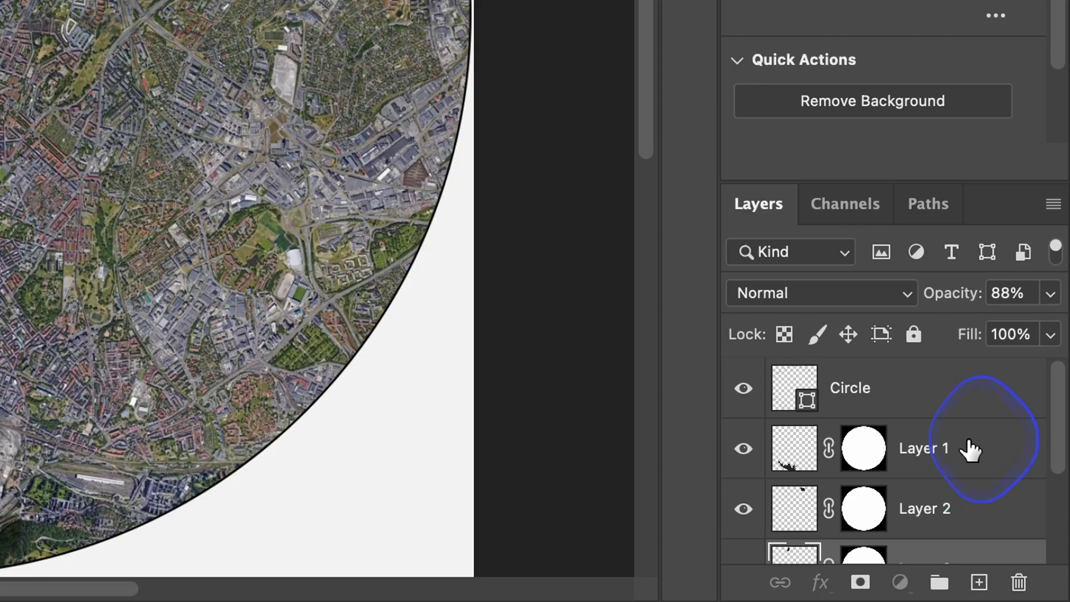
scroll(970, 447, down, 2)
scroll(969, 448, down, 1)
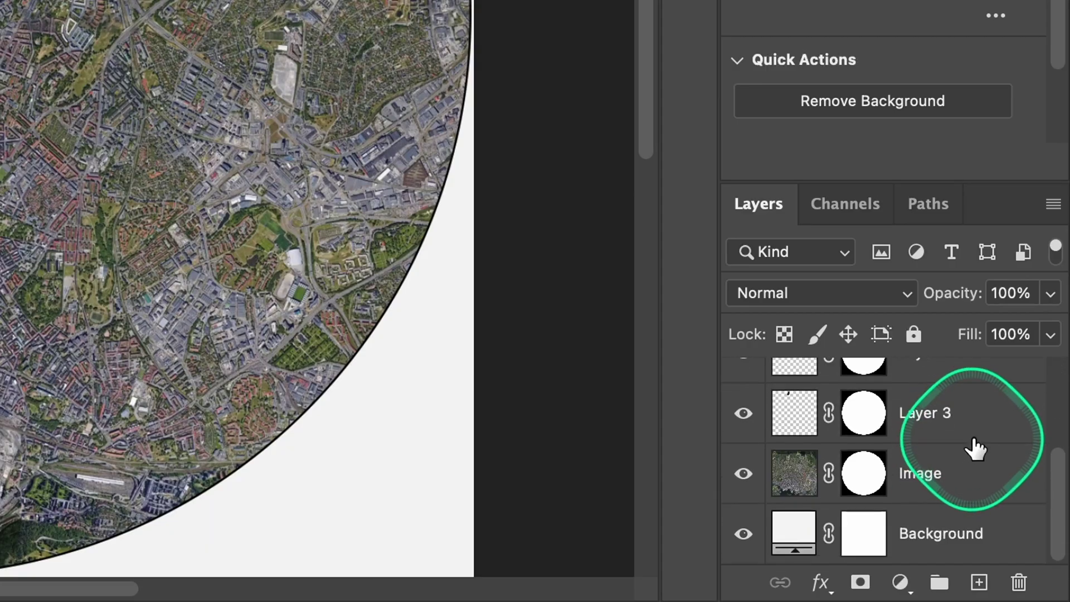
Merge Layer 1, Layer 2 and Layer 3 into one layer and start renaming it.
shift+click(970, 423)
right_click(969, 423)
click(842, 333)
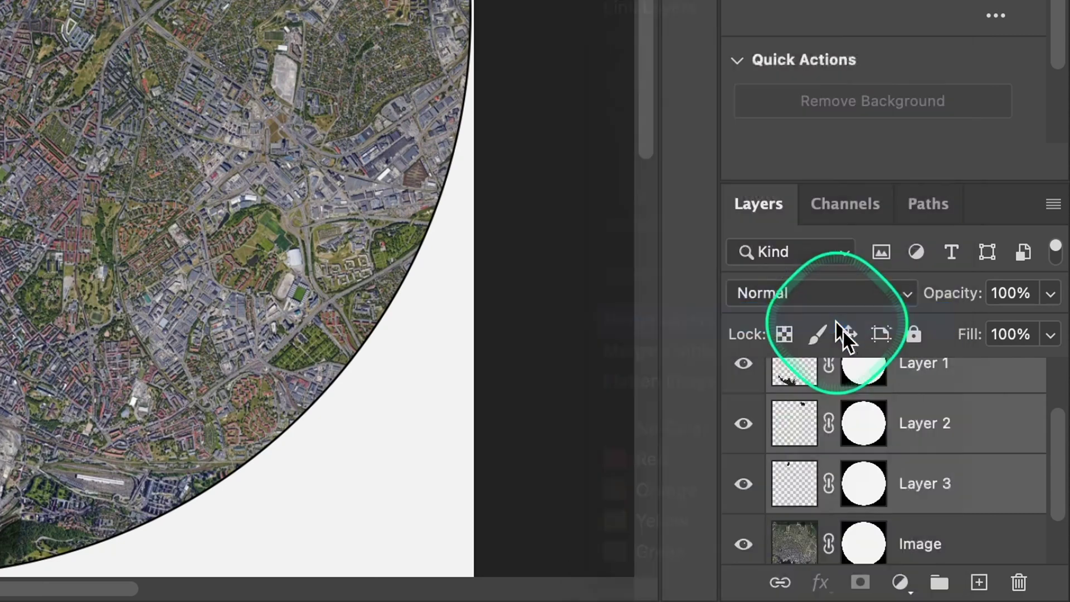
double_click(857, 413)
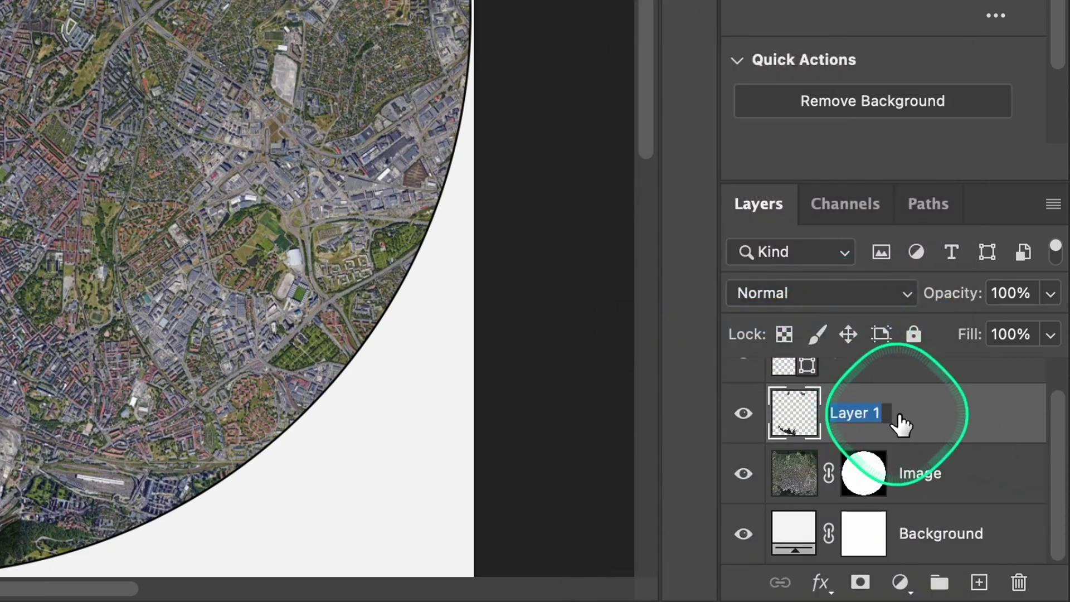
text(Water)
Name the merged layer Water, duplicate Image as Image copy, and select the Burn tool.
key(Return)
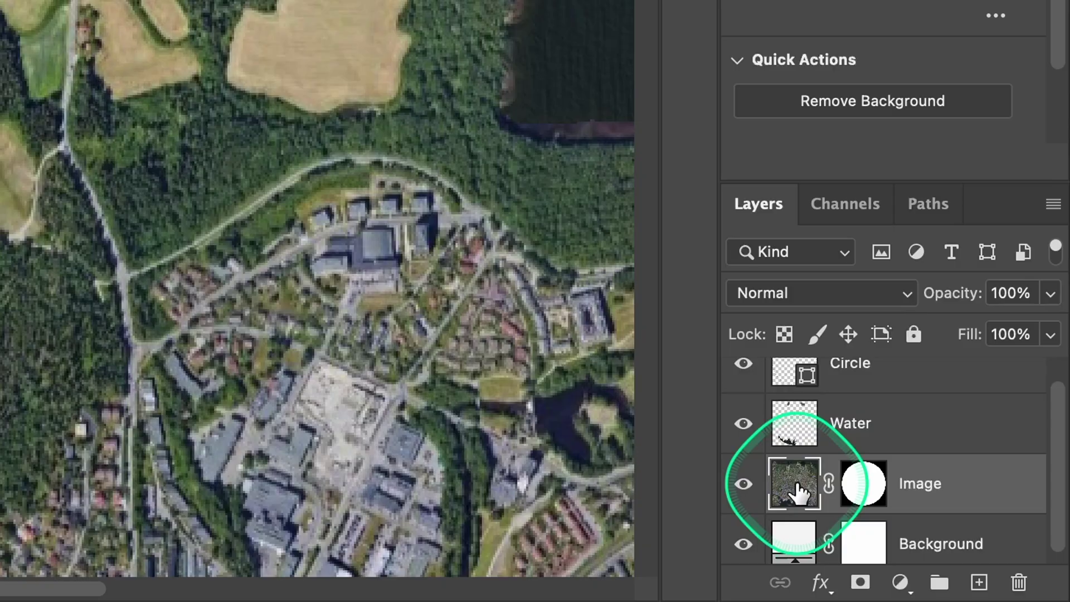
key(ctrl+j)
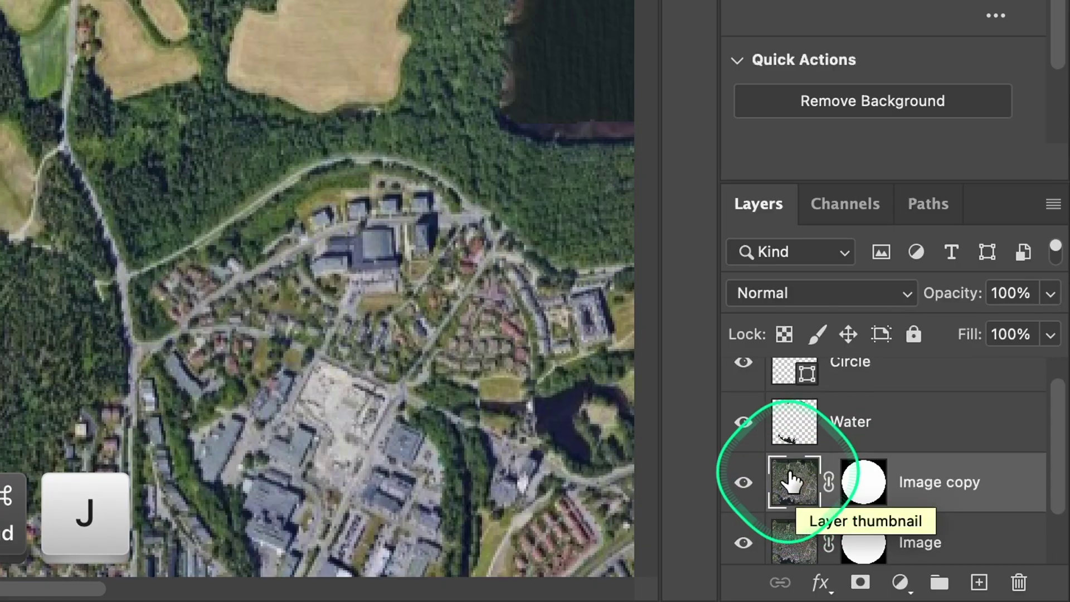
scroll(790, 481, down, 1)
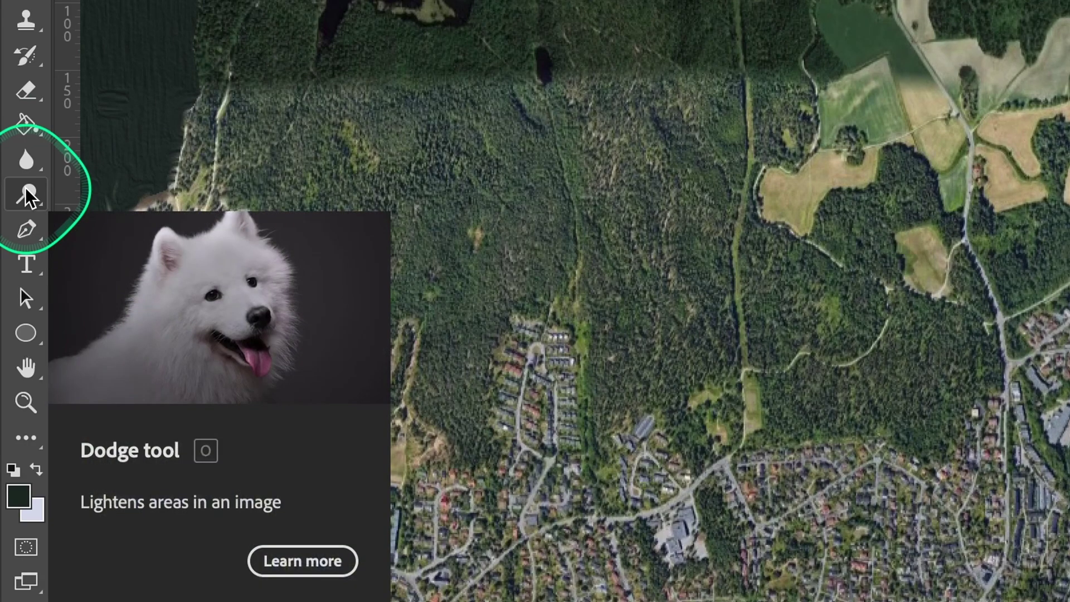
right_click(26, 195)
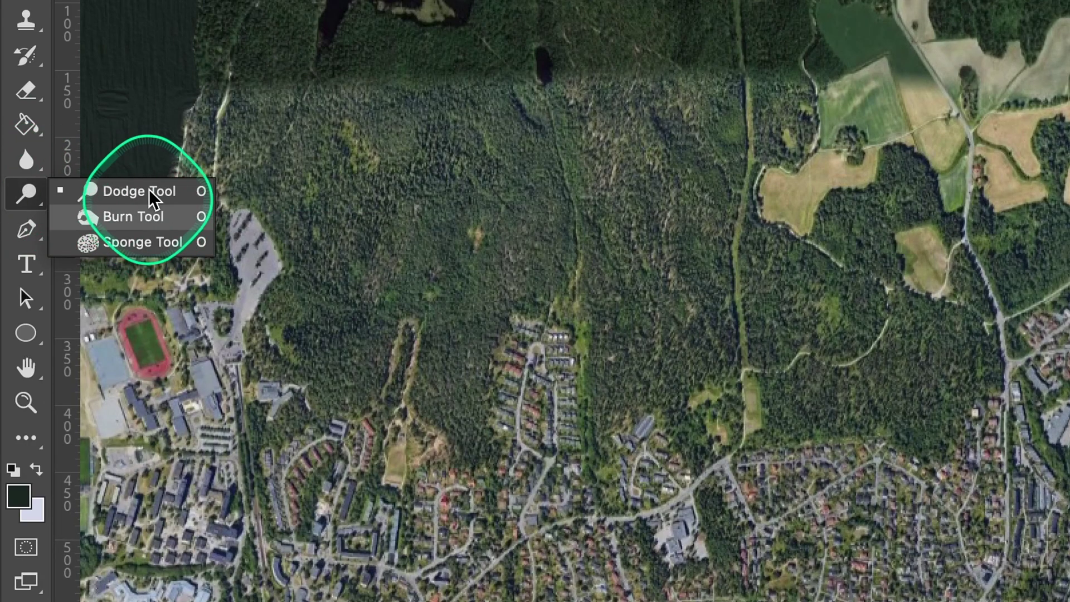
click(147, 190)
key(shift+o)
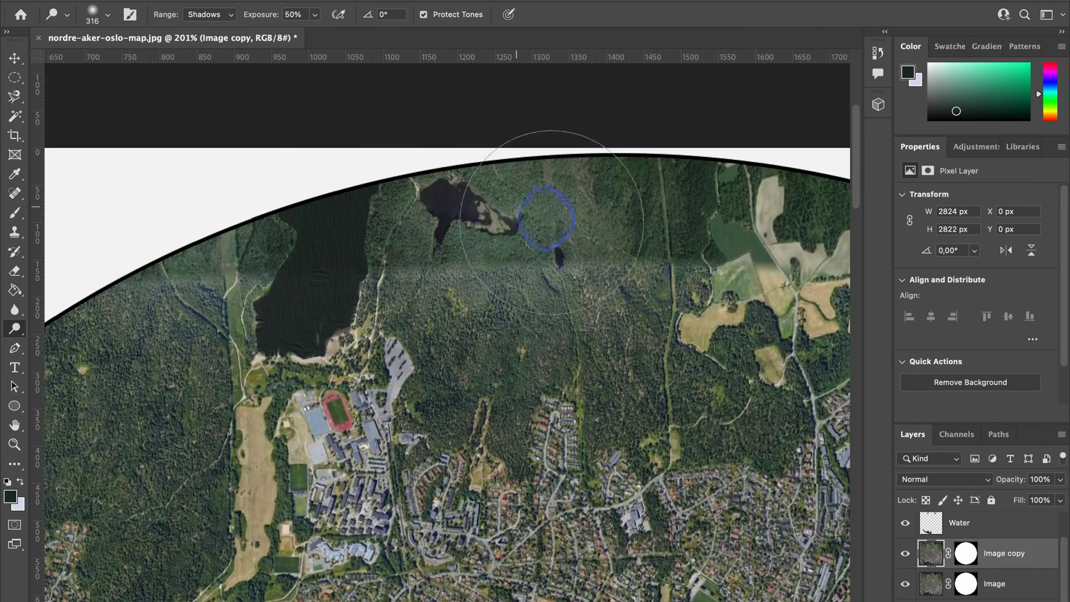
drag(561, 239, 255, 229)
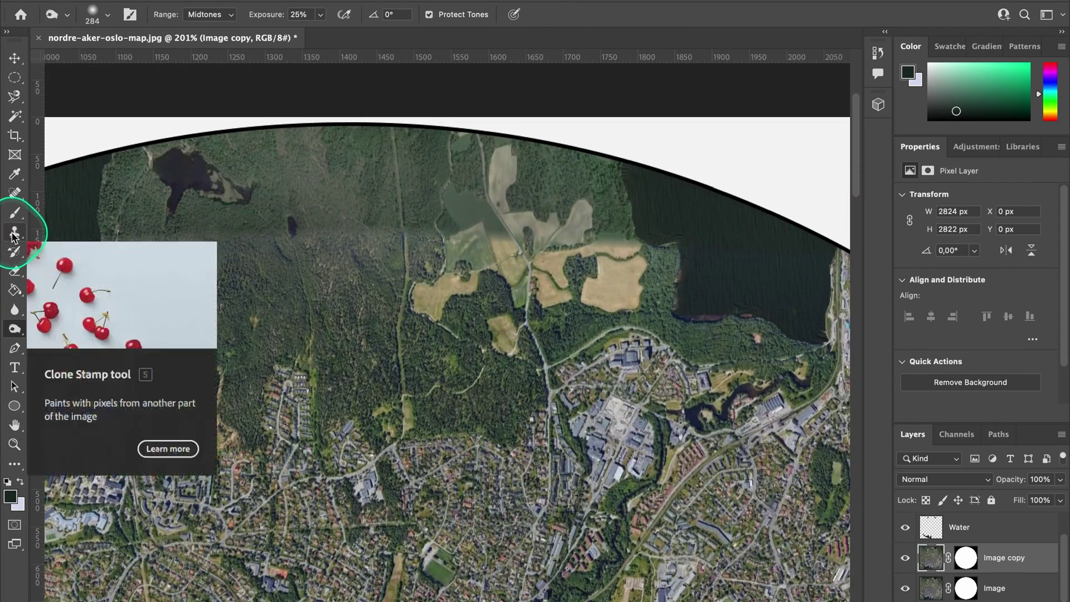
Clone forest texture over the top lake and clearings, then show Image copy to compare.
right_click(14, 232)
click(72, 229)
scroll(345, 241, up, 2)
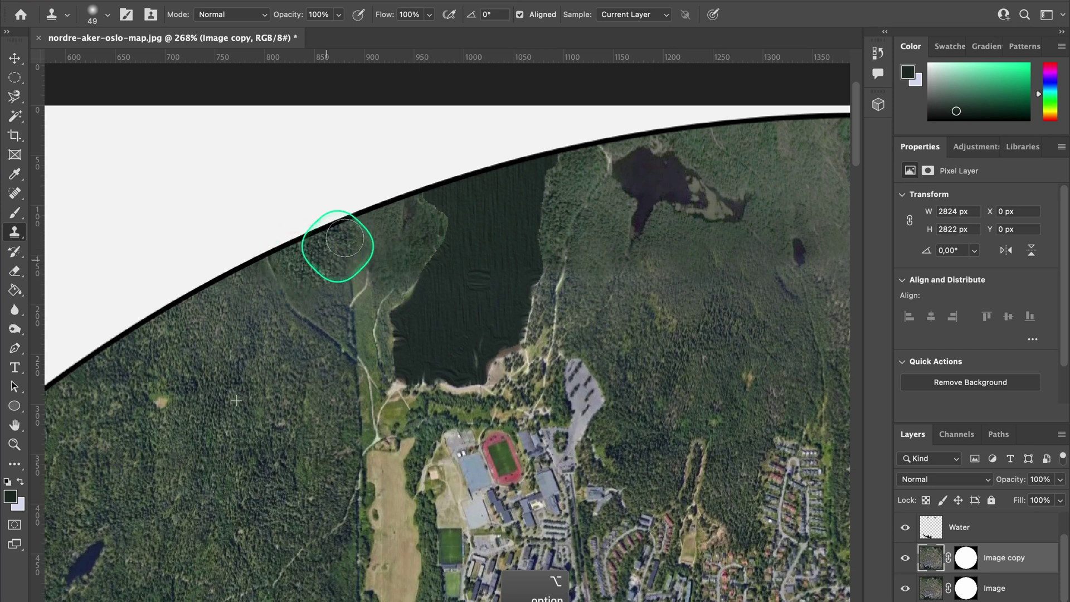
mouse_move(360, 252)
mouse_down()
mouse_move(344, 276)
mouse_move(380, 274)
mouse_move(365, 329)
mouse_up()
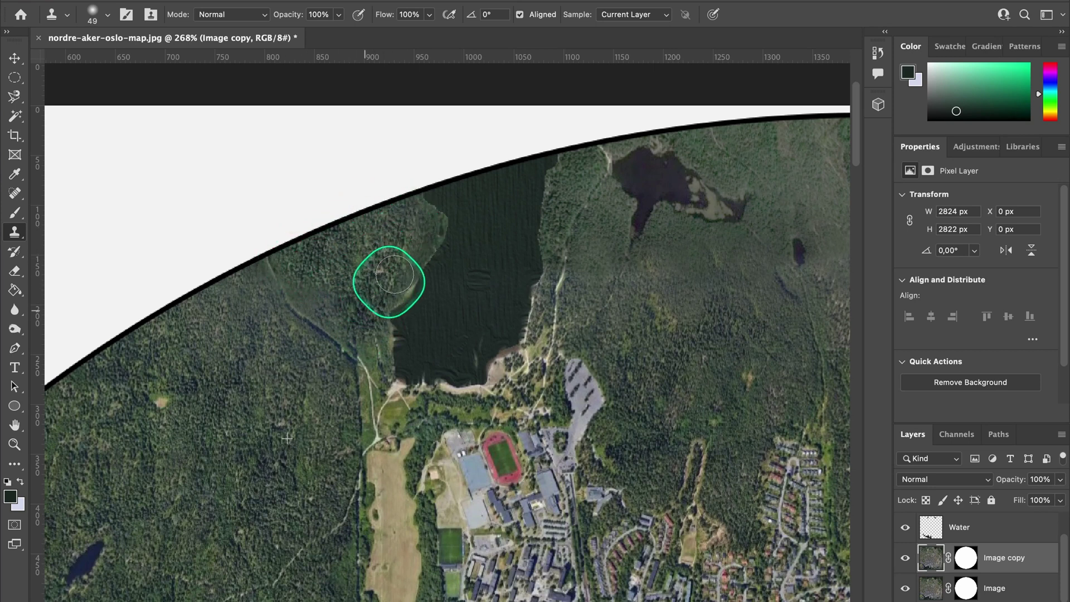
scroll(337, 296, down, 3)
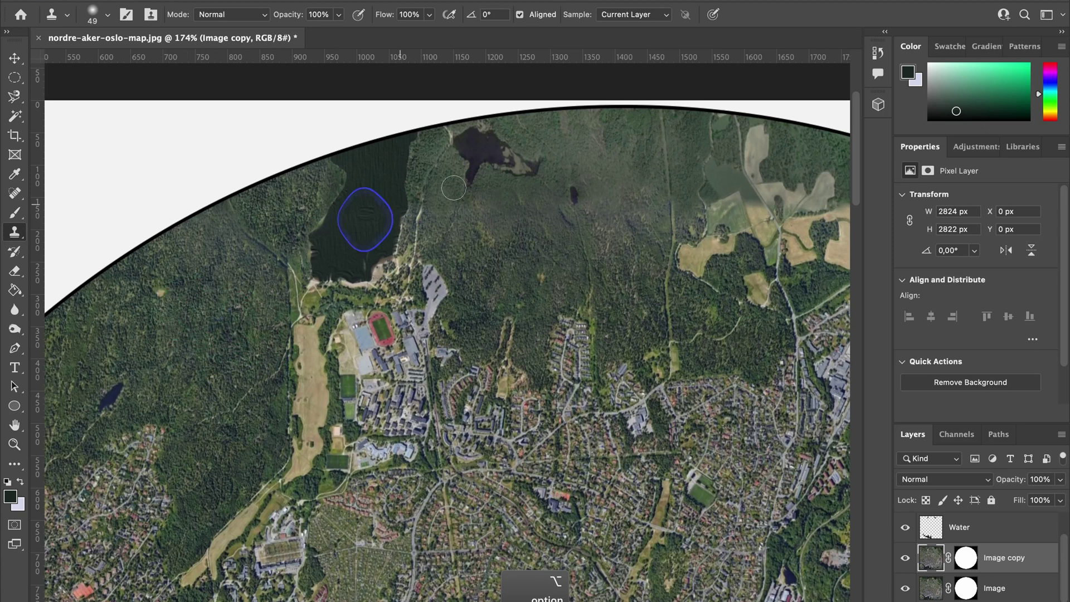
click(485, 222)
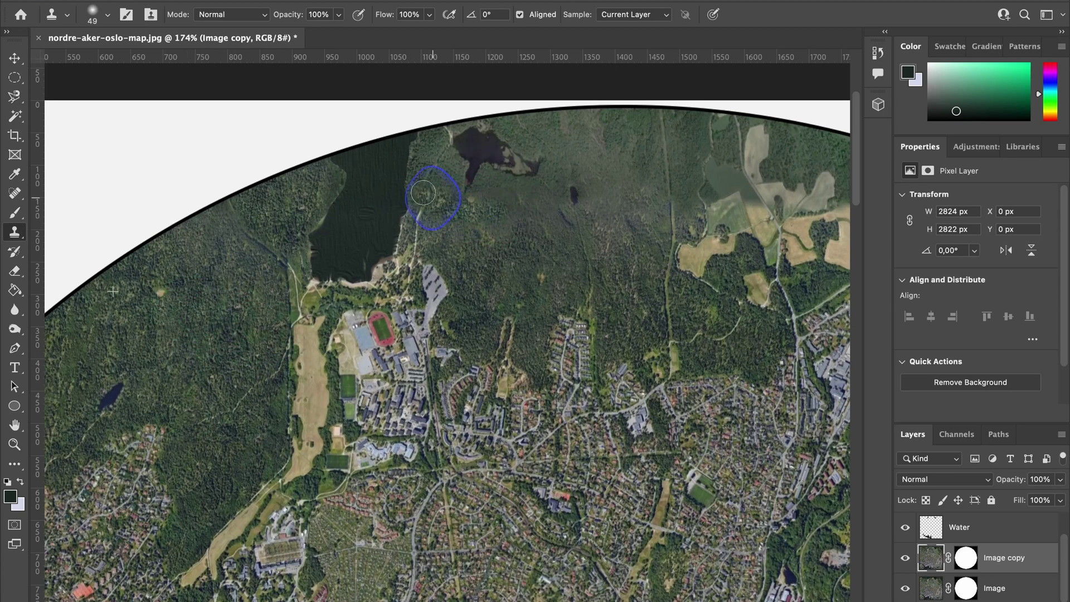
scroll(423, 193, right, 2)
click(586, 207)
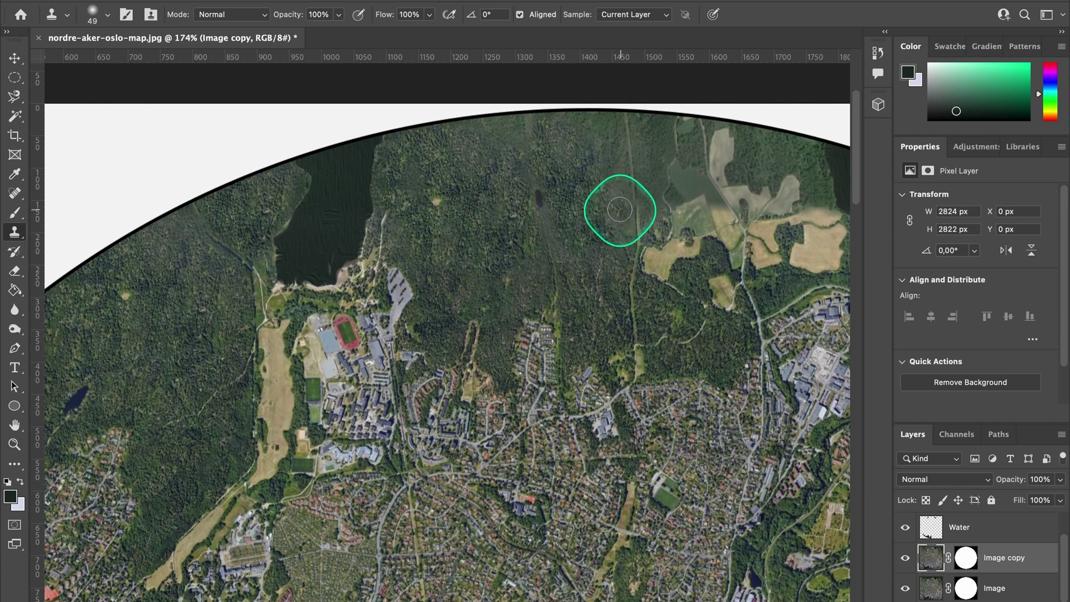
alt+click(165, 323)
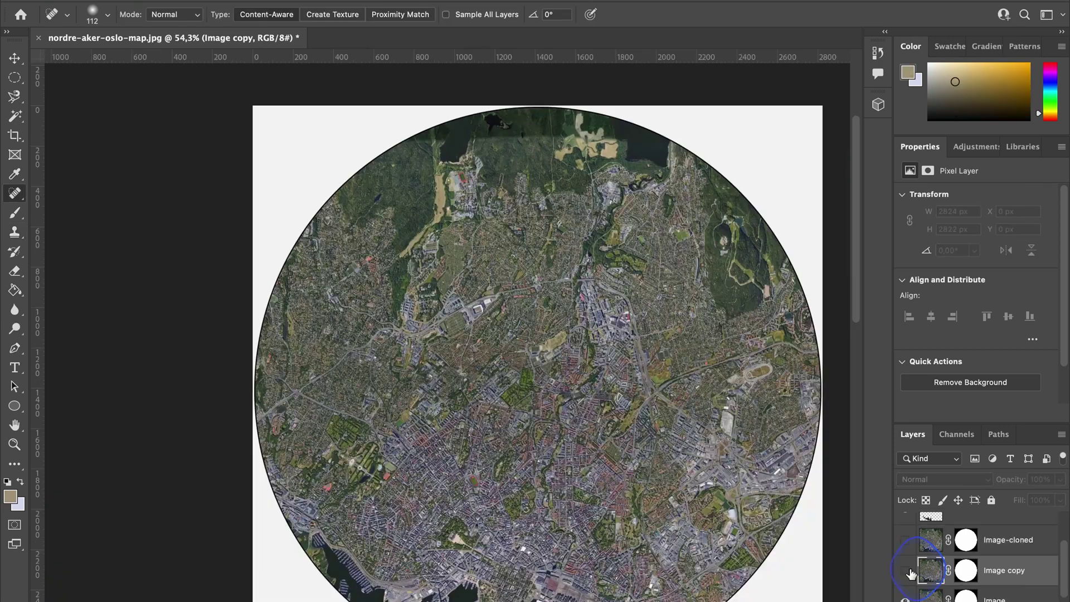
click(907, 572)
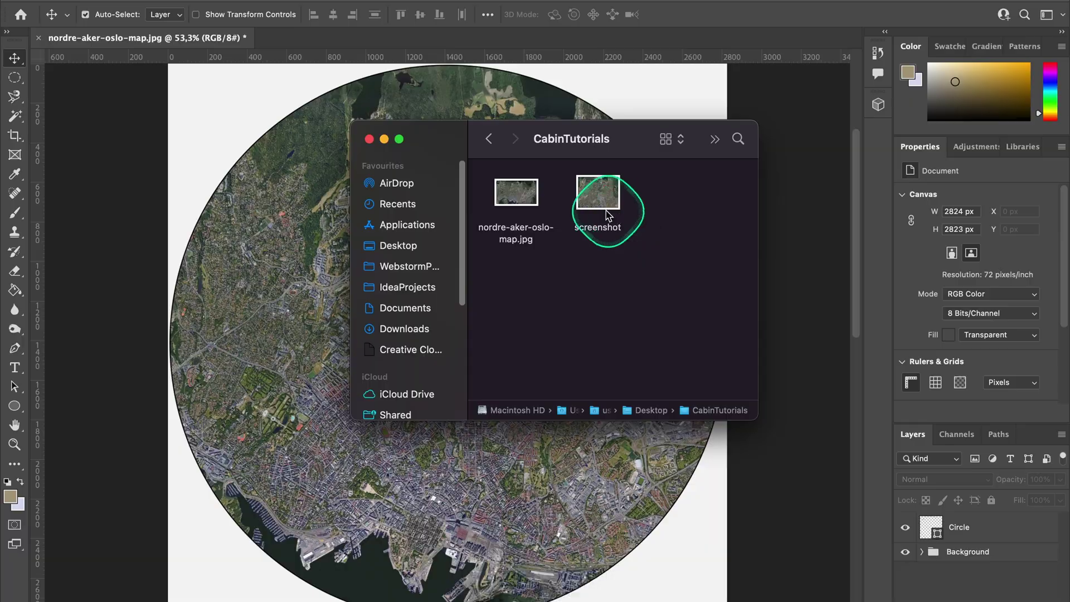
Place the Nordre Aker screenshot at 80% opacity, scaled and aligned to the map.
drag(558, 236, 278, 309)
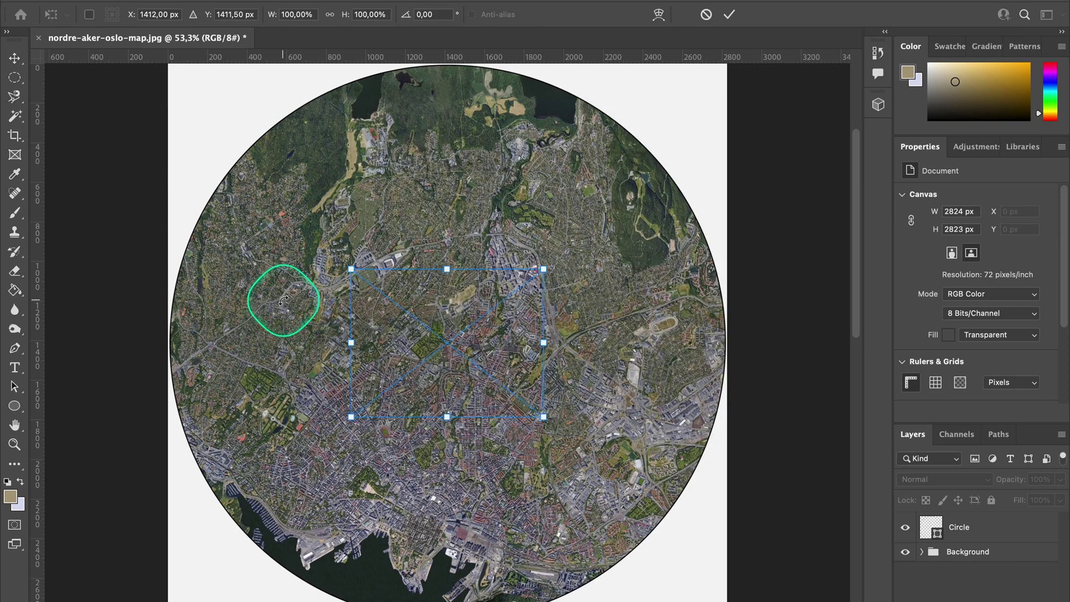
text(5)
key(Return)
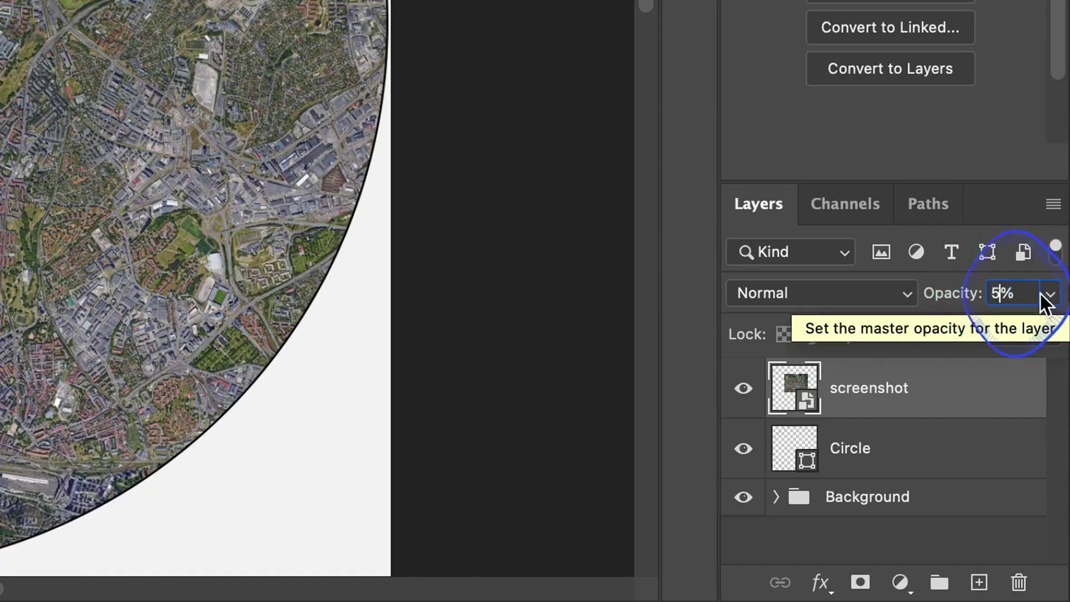
text(0)
key(Return)
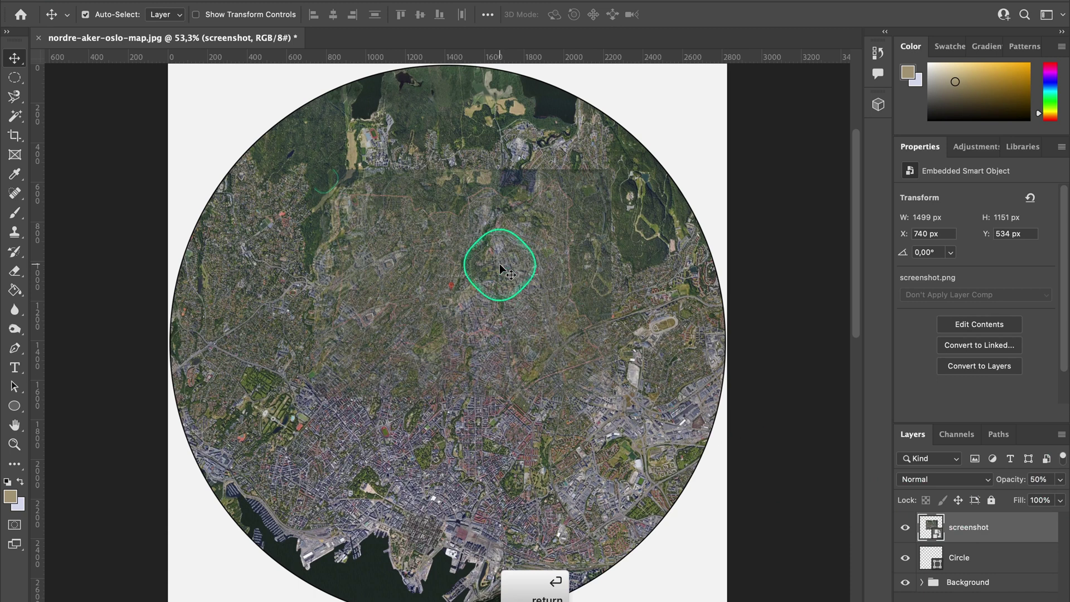
key(ctrl+t)
drag(561, 300, 548, 285)
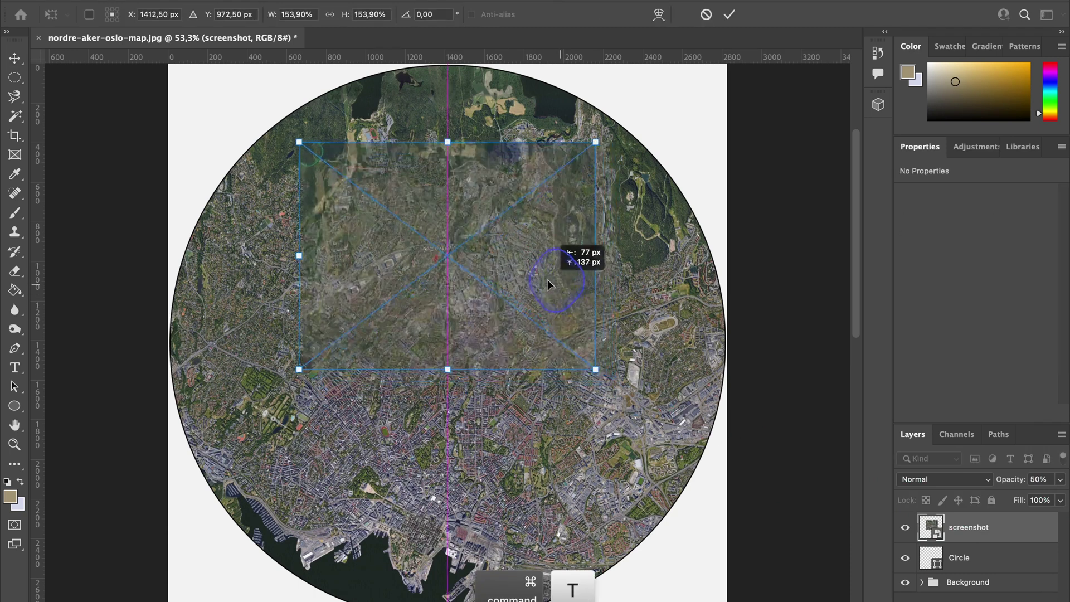
scroll(499, 229, up, 3)
drag(256, 124, 245, 131)
key(8)
drag(370, 205, 405, 240)
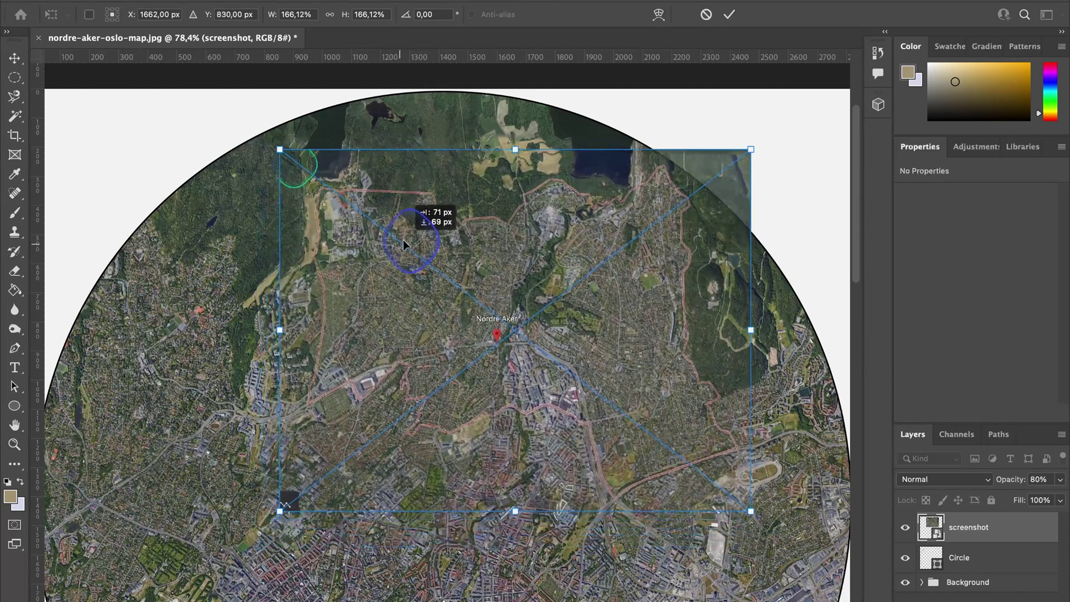
key(Return)
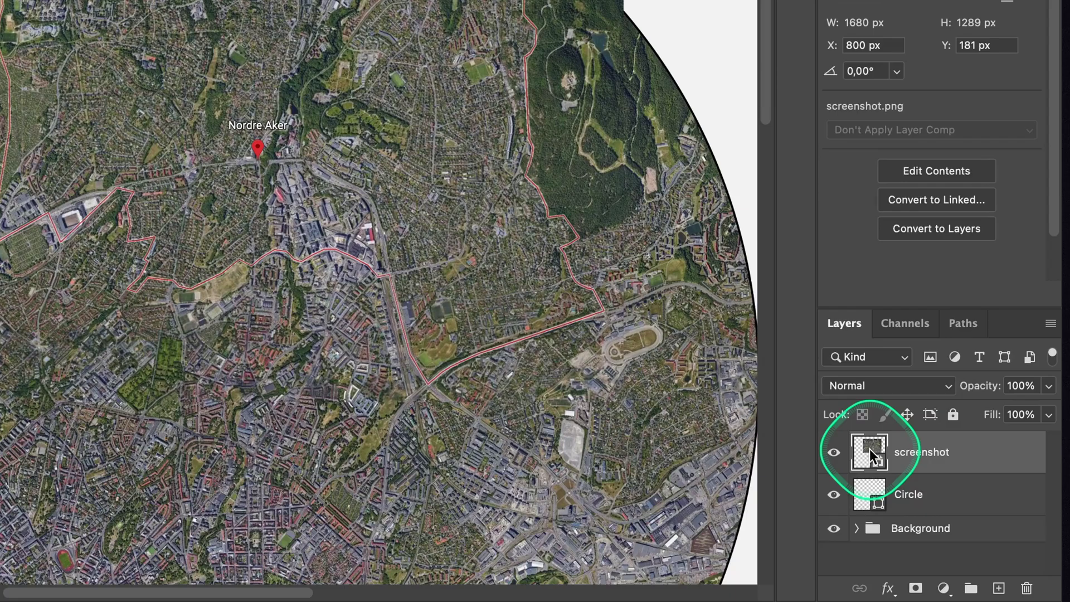
Give the screenshot layer a black Stroke layer style.
right_click(932, 526)
click(783, 115)
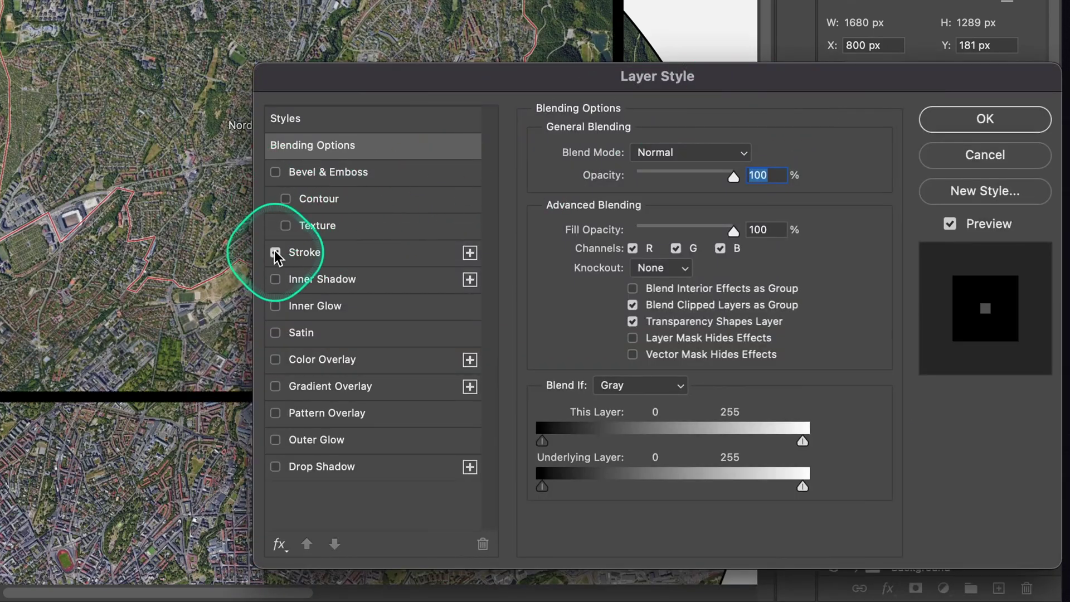
click(275, 252)
click(1012, 119)
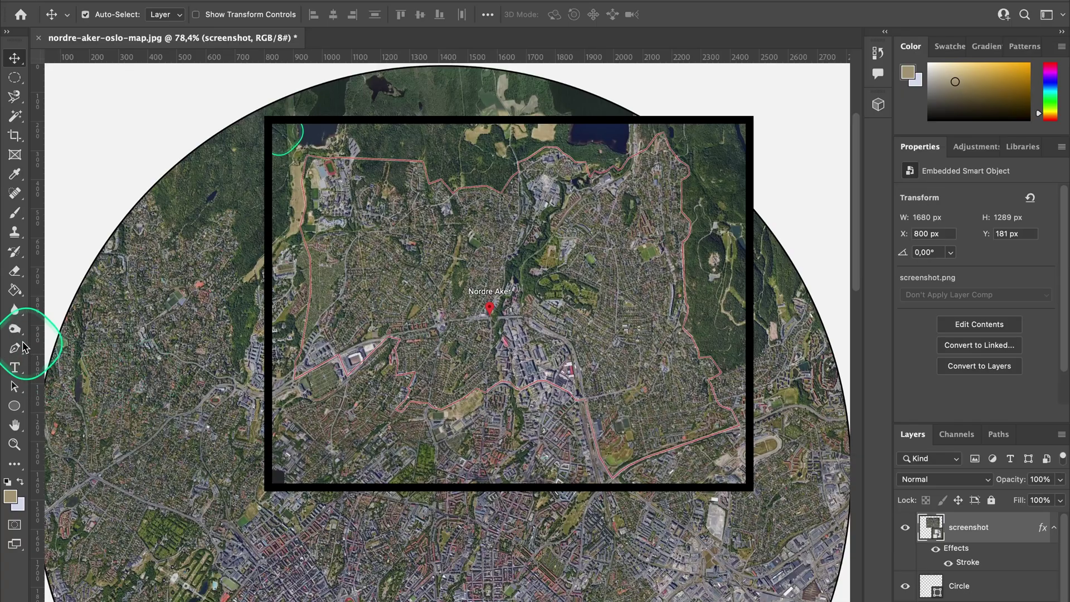
Trace the red Nordre Aker boundary as a Pen shape with a 15 px black stroke.
click(14, 349)
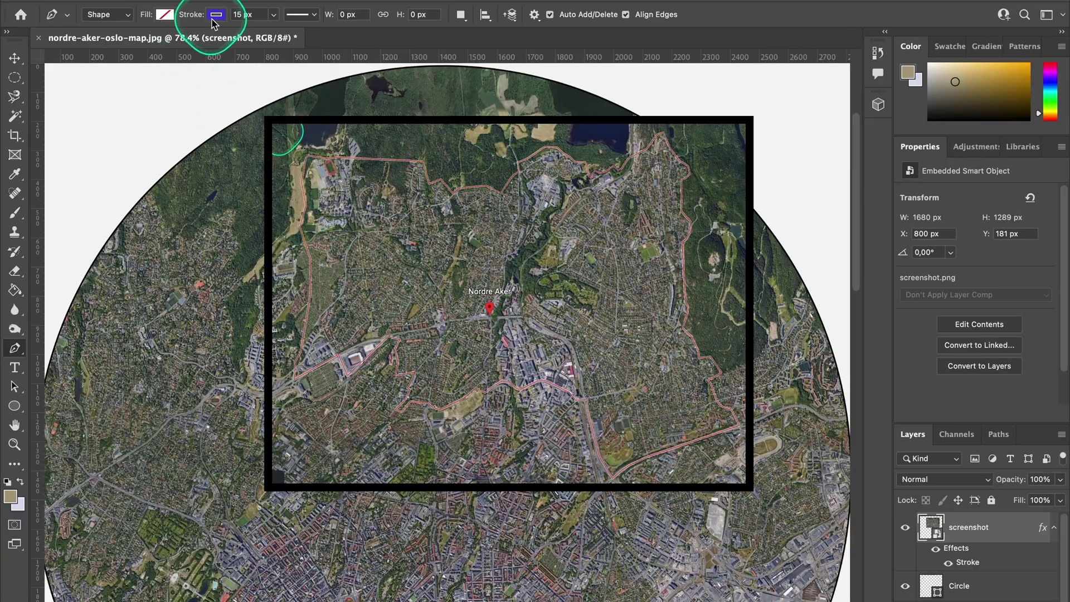
click(215, 16)
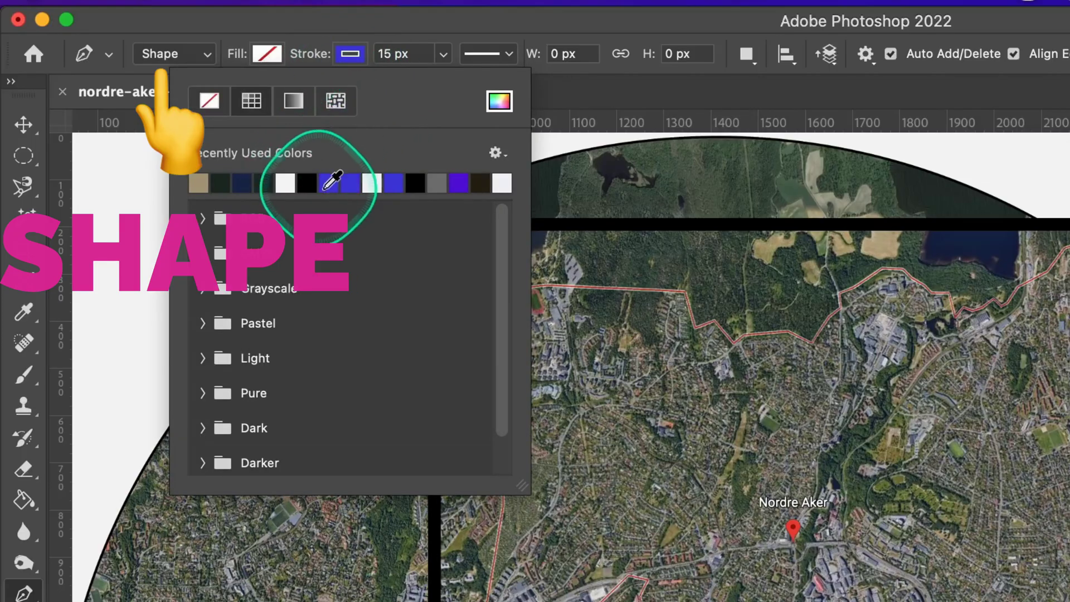
click(391, 54)
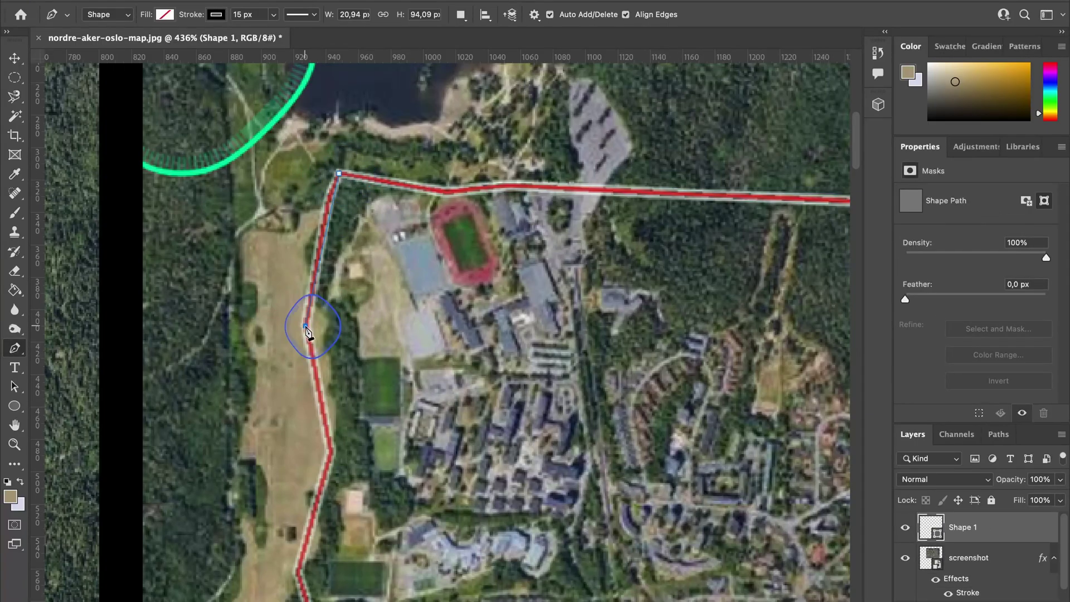
drag(357, 383, 316, 292)
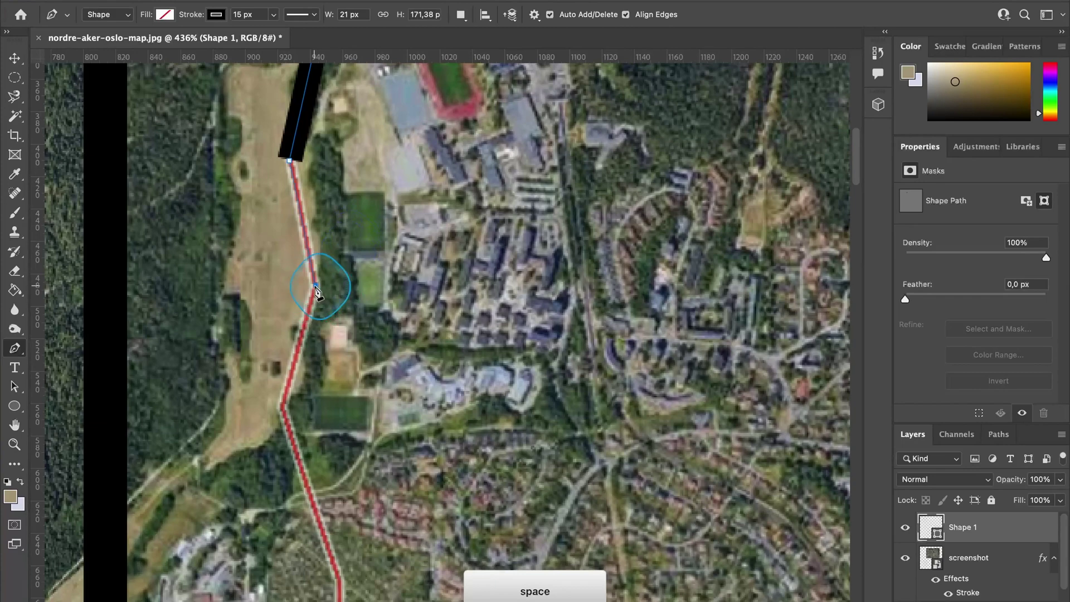
click(316, 288)
click(285, 411)
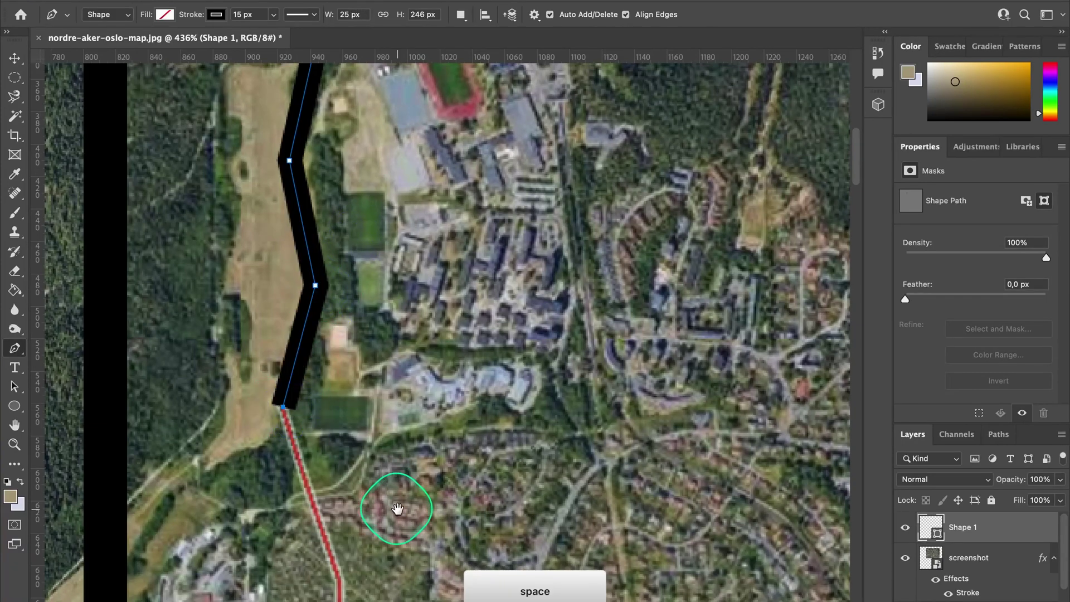
drag(394, 505, 365, 243)
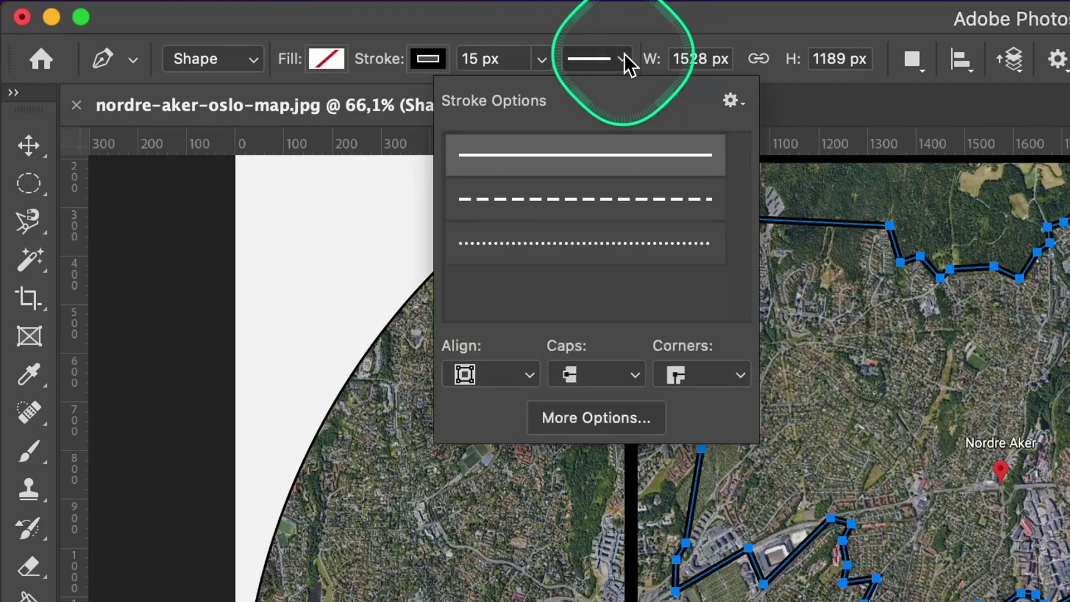
Make Shape 1's stroke dashed with dash 3 and gap 2.
click(638, 206)
click(593, 416)
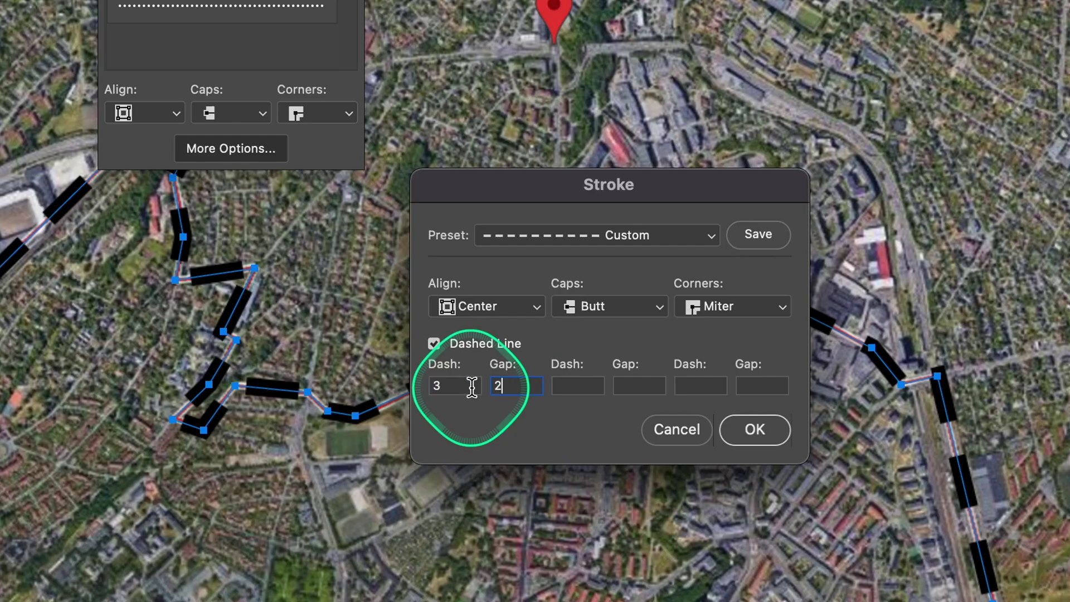
click(752, 429)
scroll(484, 325, down, 3)
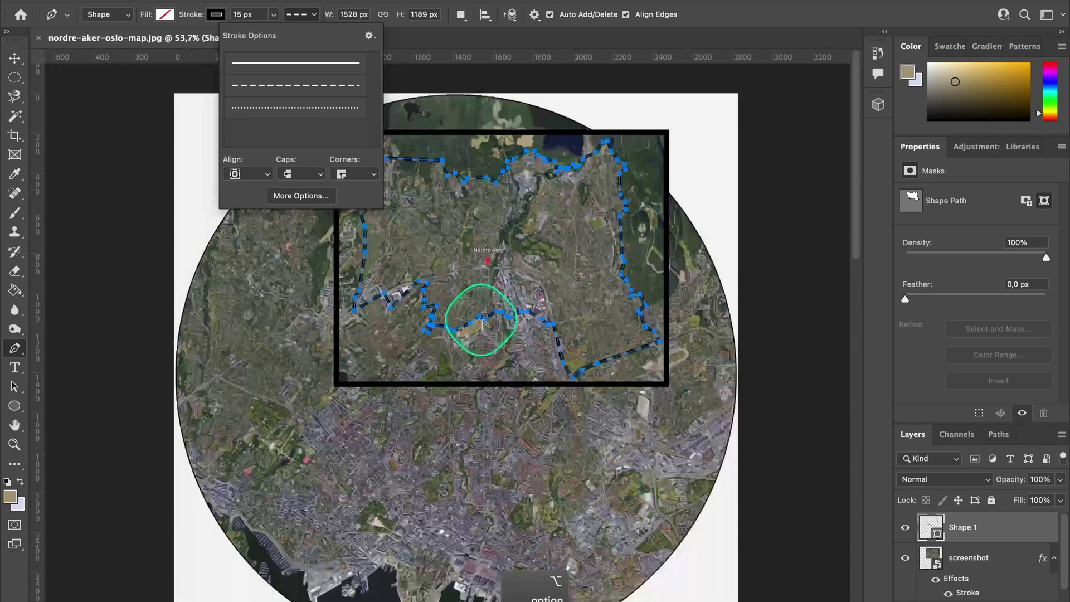
click(313, 15)
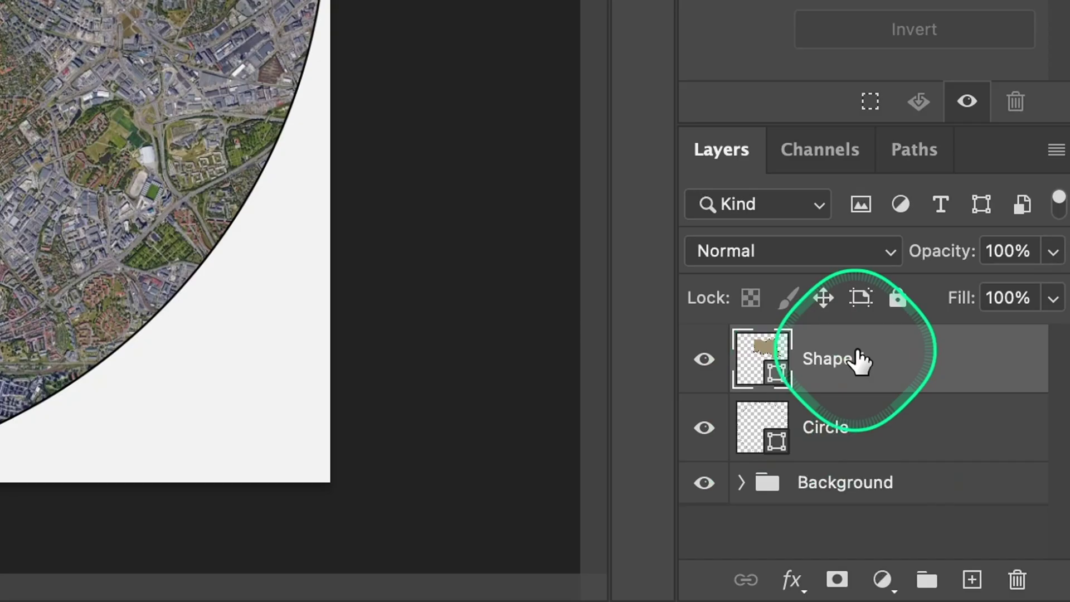
Duplicate Shape 1 as an unfilled white outline and dim the original to 20%.
key(ctrl+j)
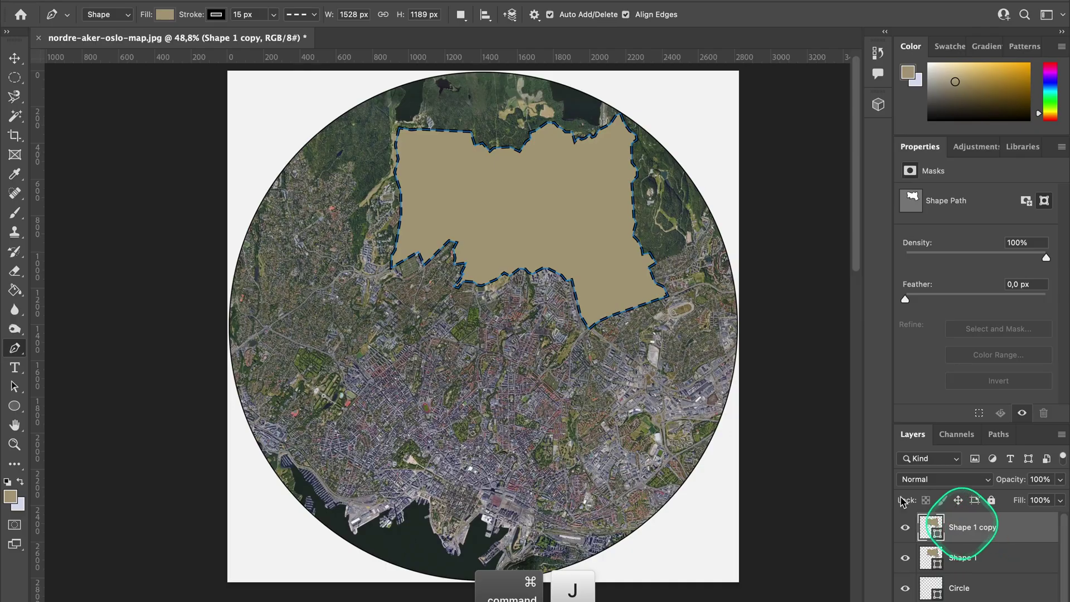
click(216, 17)
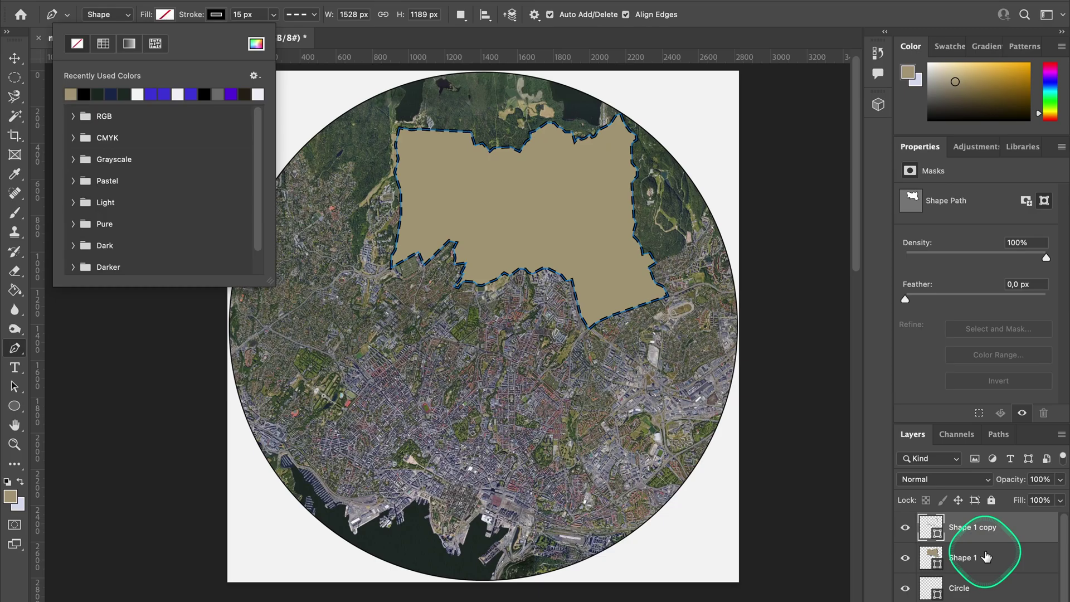
click(961, 557)
click(219, 17)
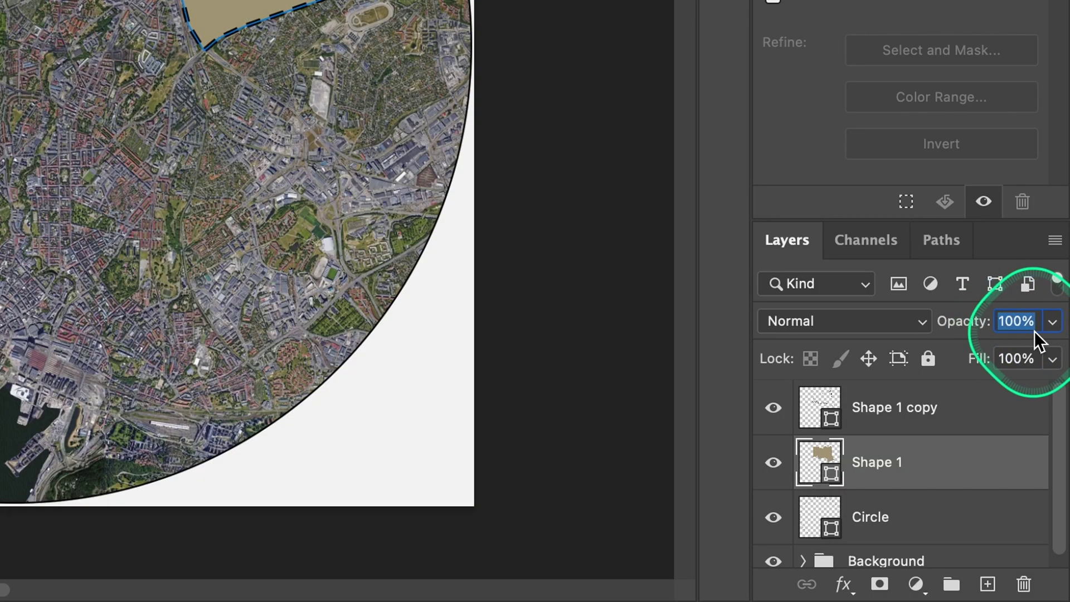
text(20)
key(Return)
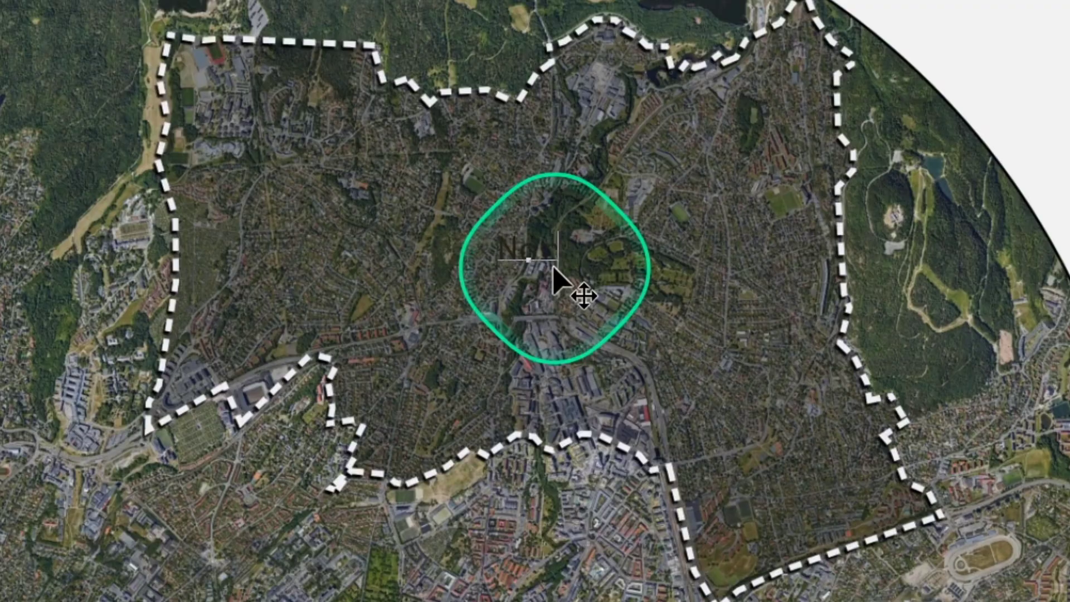
Colour the 'Nordre aker' label inside the outline white and commit it.
click(556, 281)
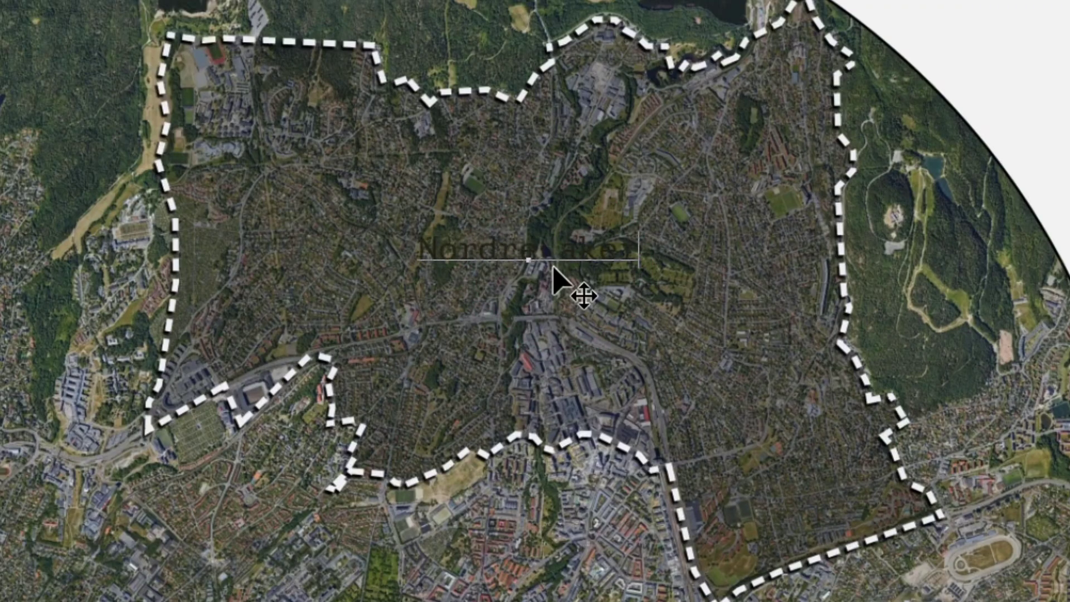
key(super+a)
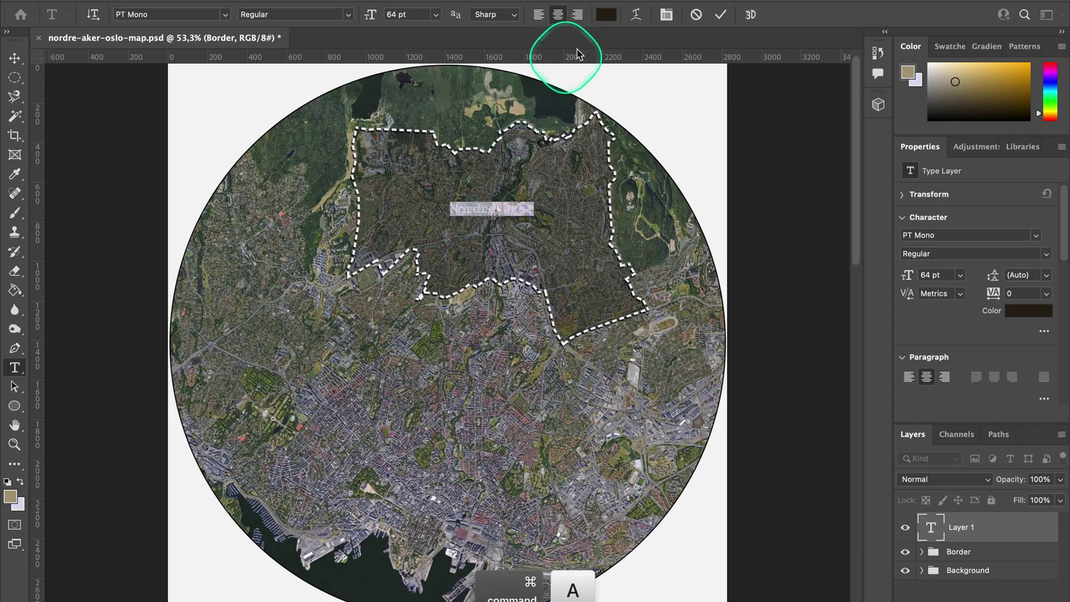
click(605, 14)
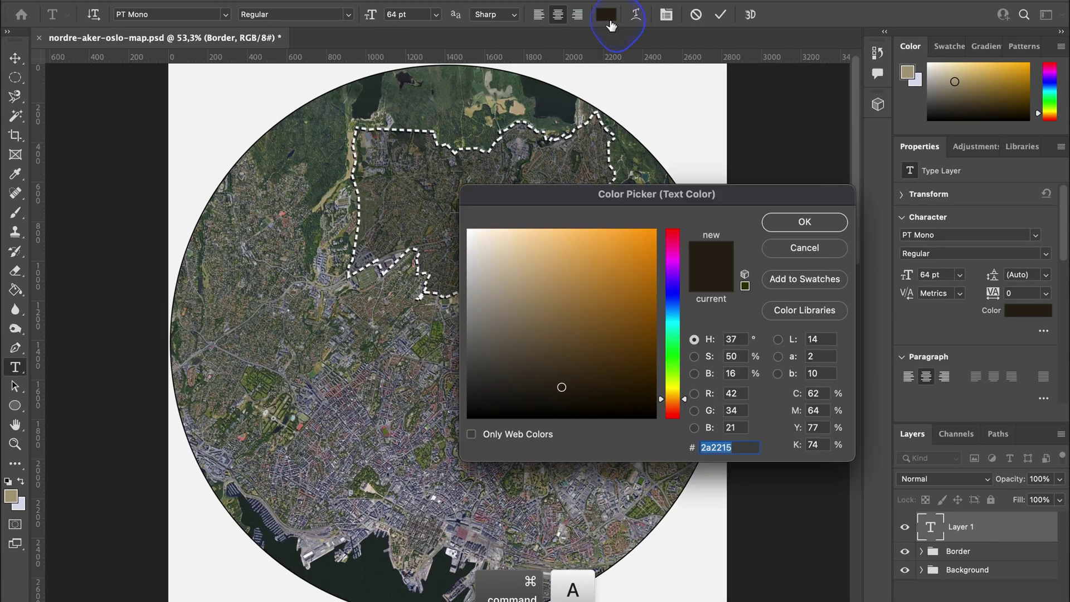
click(478, 246)
drag(478, 246, 471, 232)
key(Return)
key(super+Return)
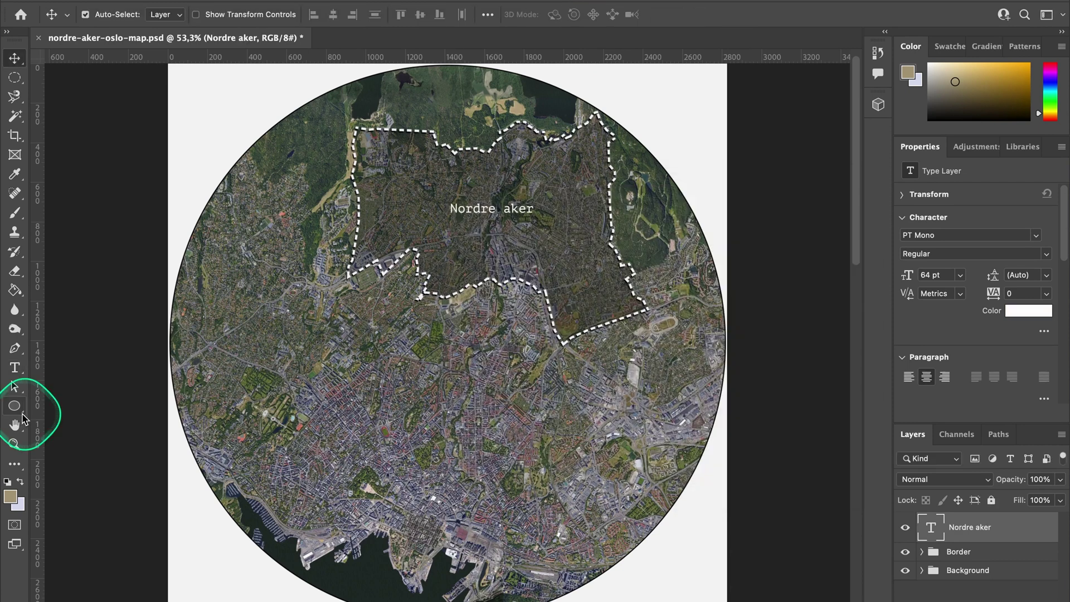
Draw a black rectangle beneath the label and resize it to fit snugly.
right_click(14, 406)
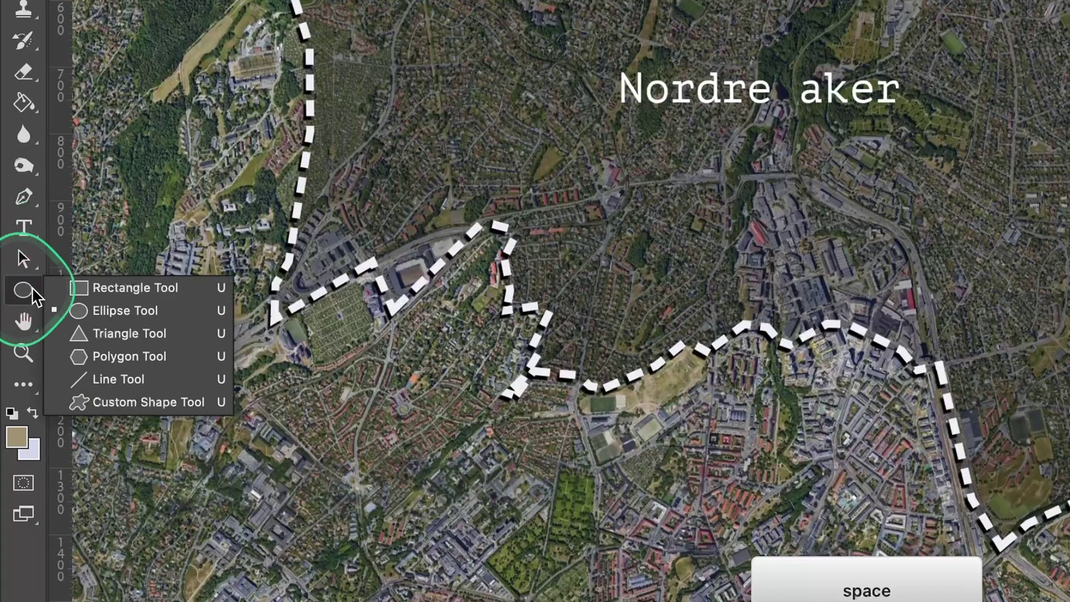
click(71, 405)
scroll(306, 311, up, 5)
mouse_move(602, 267)
mouse_down()
mouse_move(627, 293)
mouse_move(600, 287)
mouse_up()
key(v)
drag(381, 268, 391, 280)
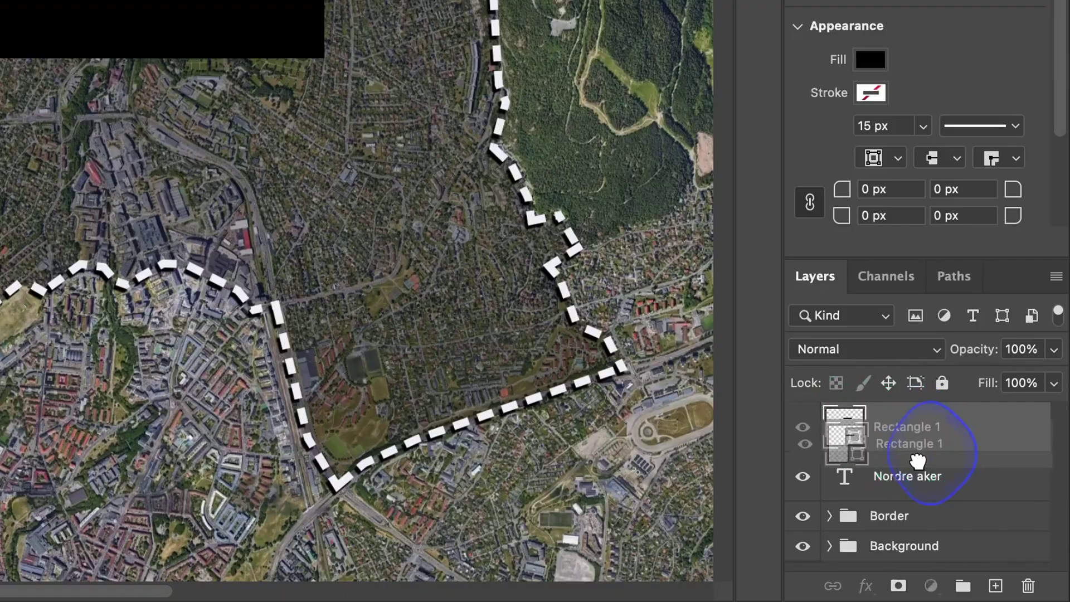
drag(969, 529, 974, 561)
key(ctrl+t)
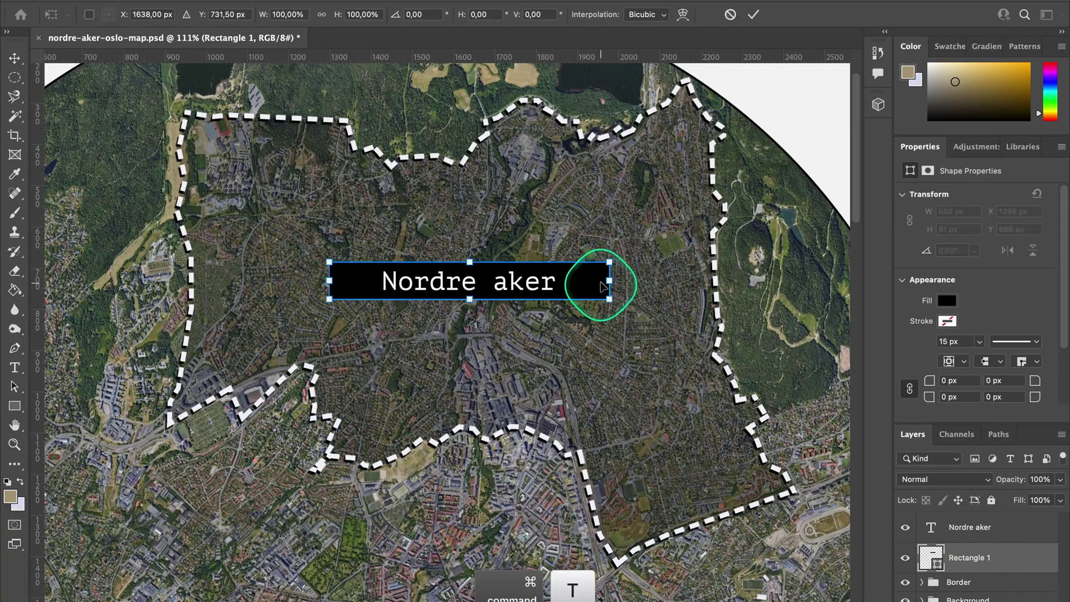
drag(602, 281, 574, 281)
key(Return)
Group the label and box as 'Text' and nudge the group slightly left.
key(ctrl+0)
shift+click(976, 560)
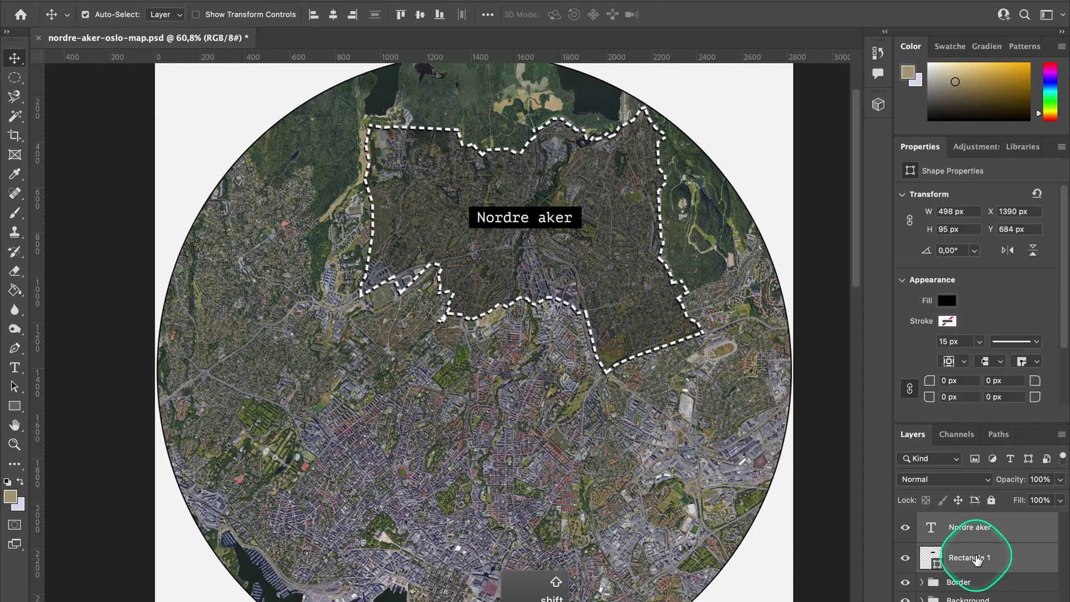
key(ctrl+g)
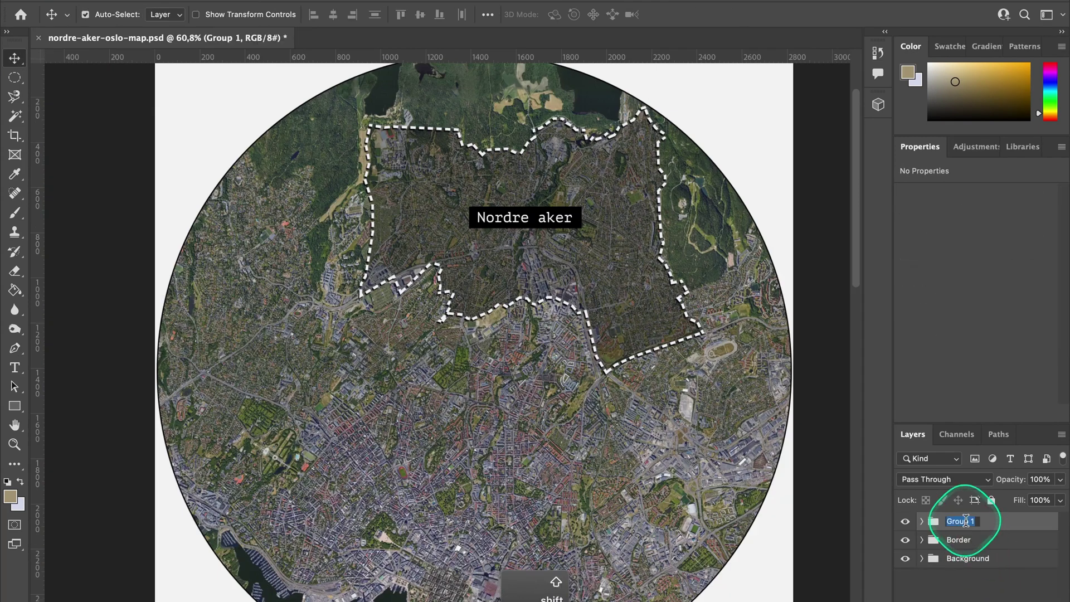
text(Text)
key(Return)
key(ctrl+t)
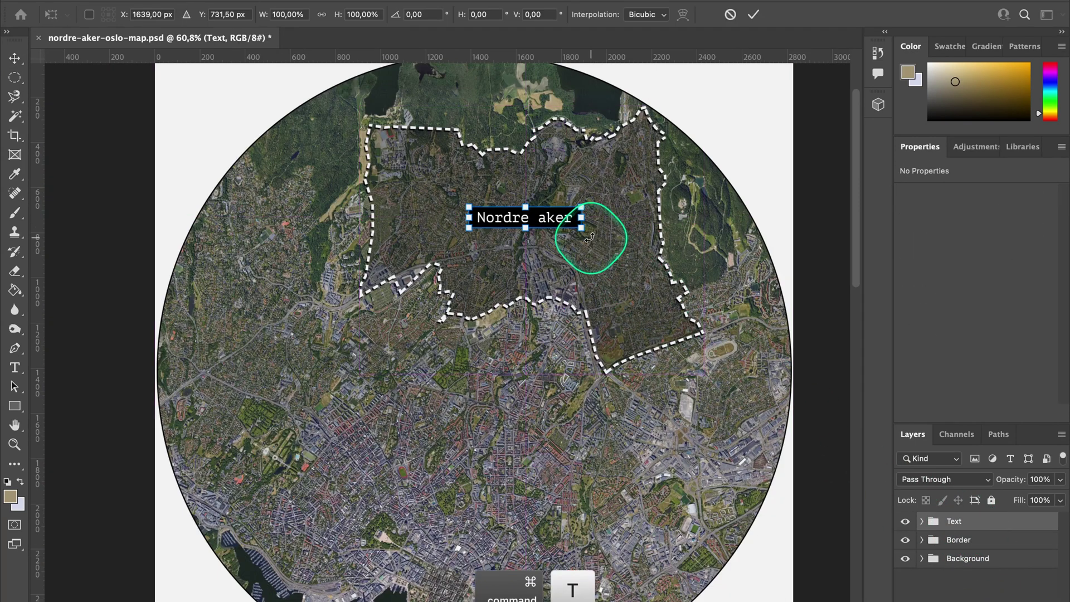
drag(543, 224, 522, 226)
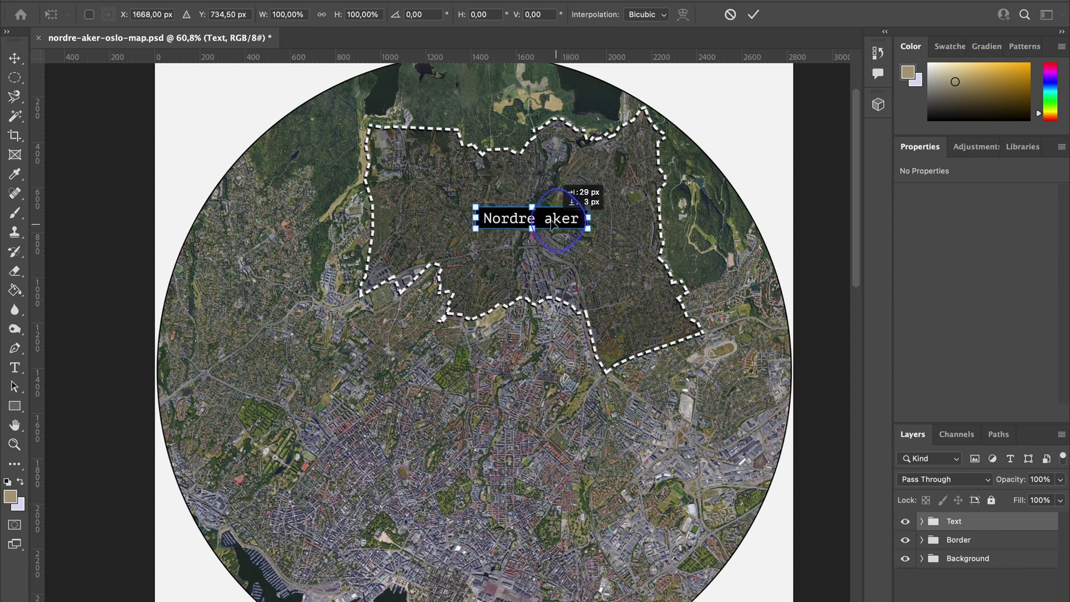
key(Return)
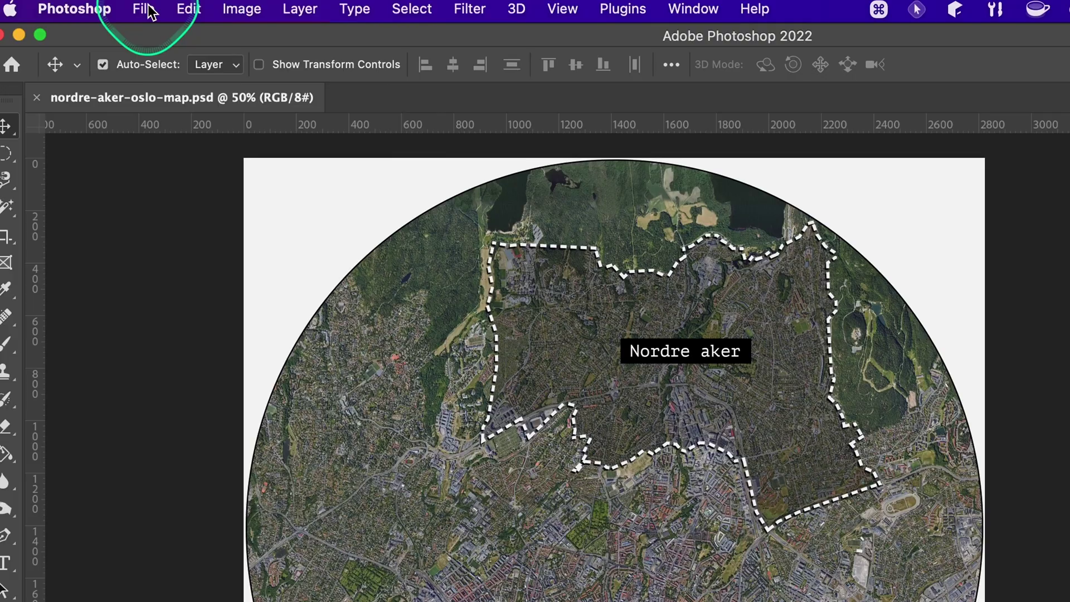
Save a copy of the map as a TIFF with Layers unchecked.
click(145, 8)
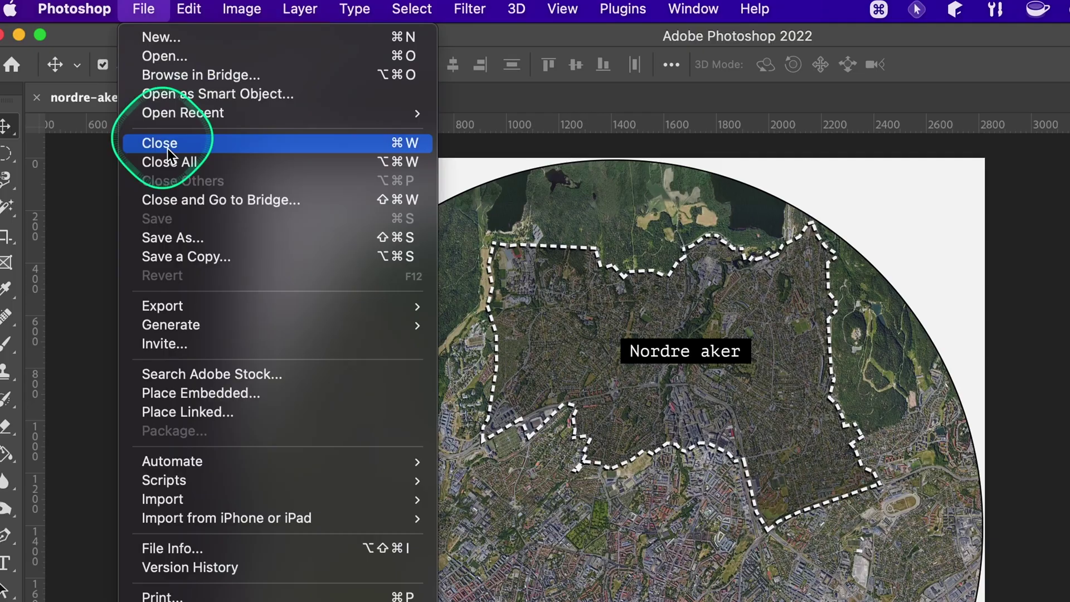
click(205, 253)
click(552, 246)
click(446, 559)
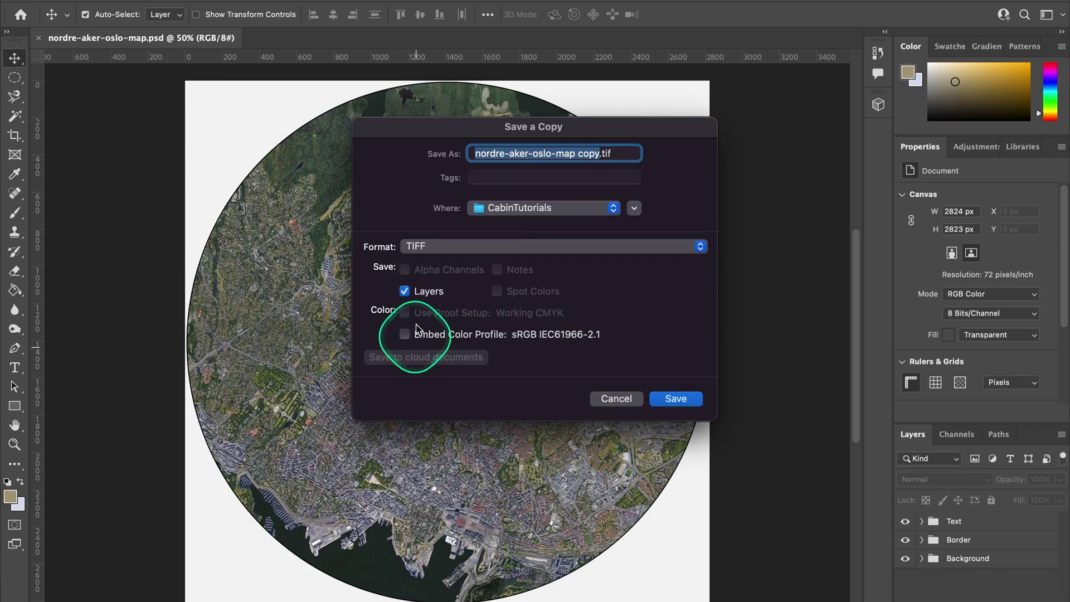
click(405, 292)
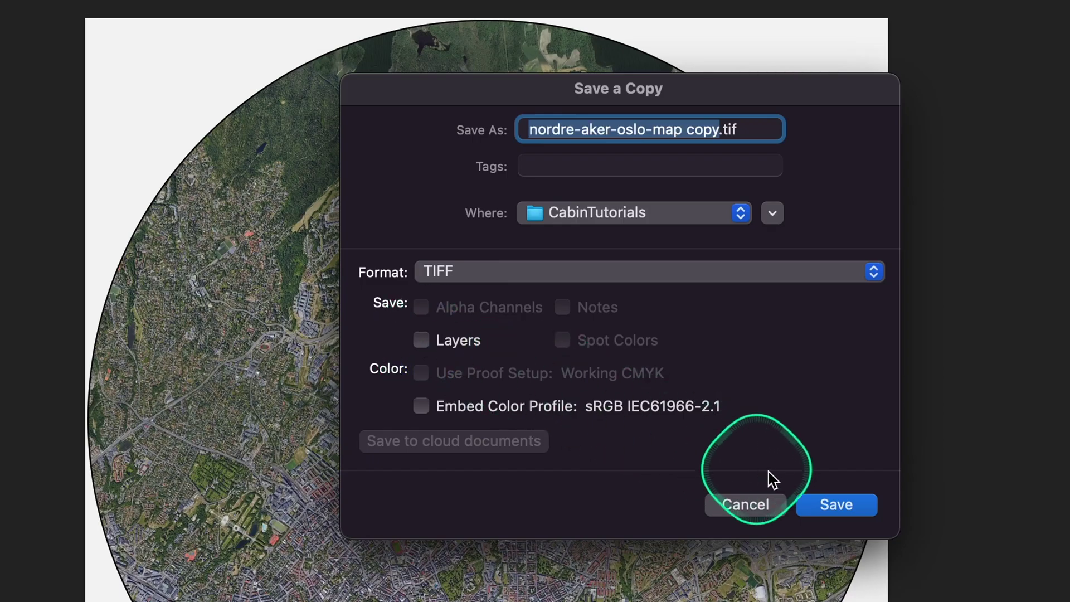
click(836, 505)
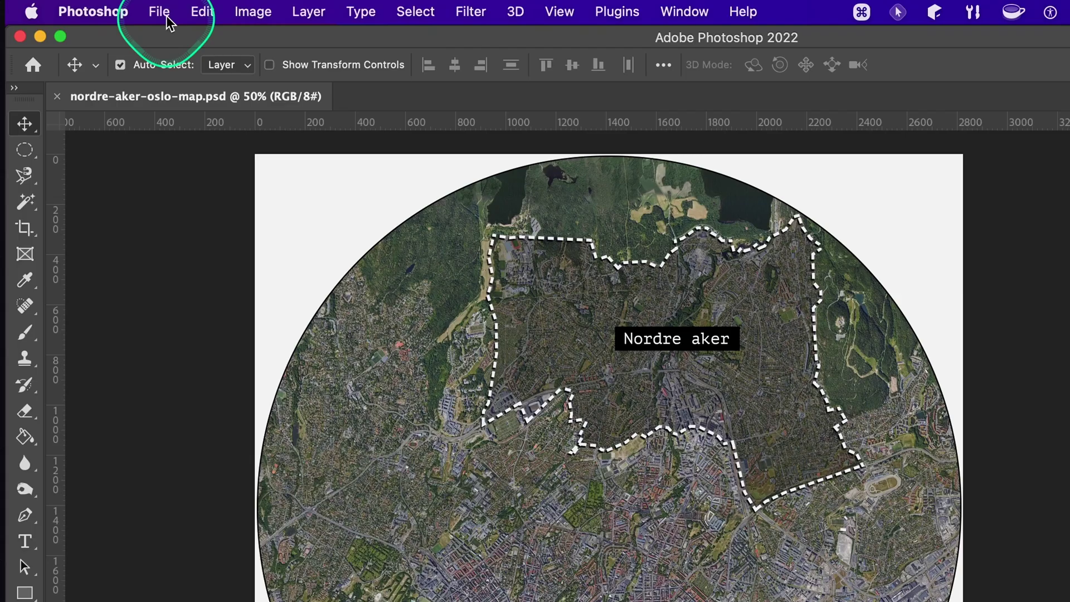
Export nordre-aker-oslo-map.jpg as a high-quality, 1080-pixel-wide JPEG via Save for Web (Legacy).
click(160, 14)
mouse_move(178, 295)
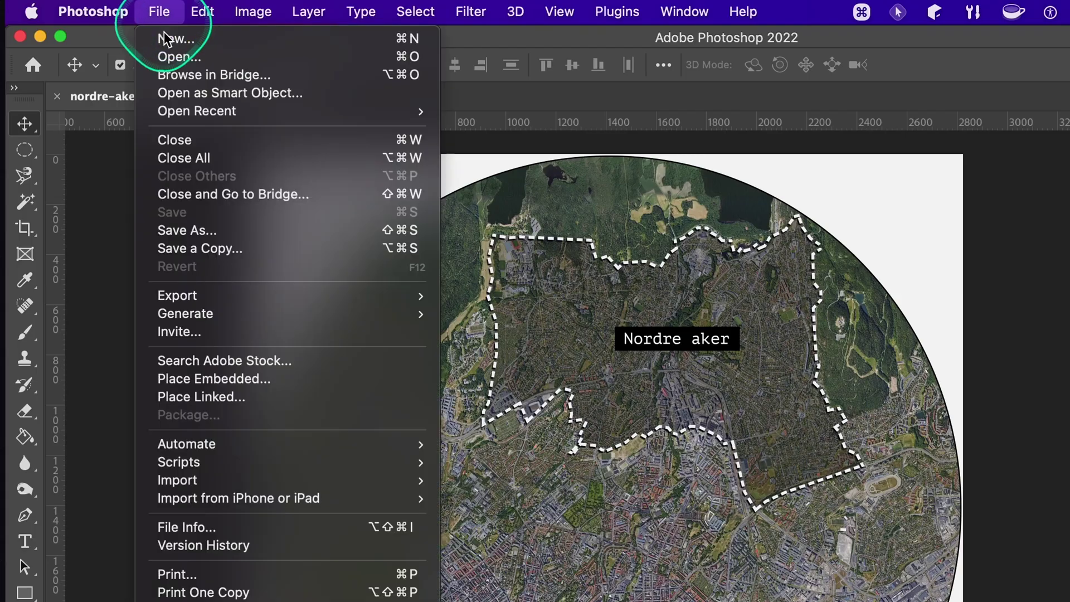
click(569, 378)
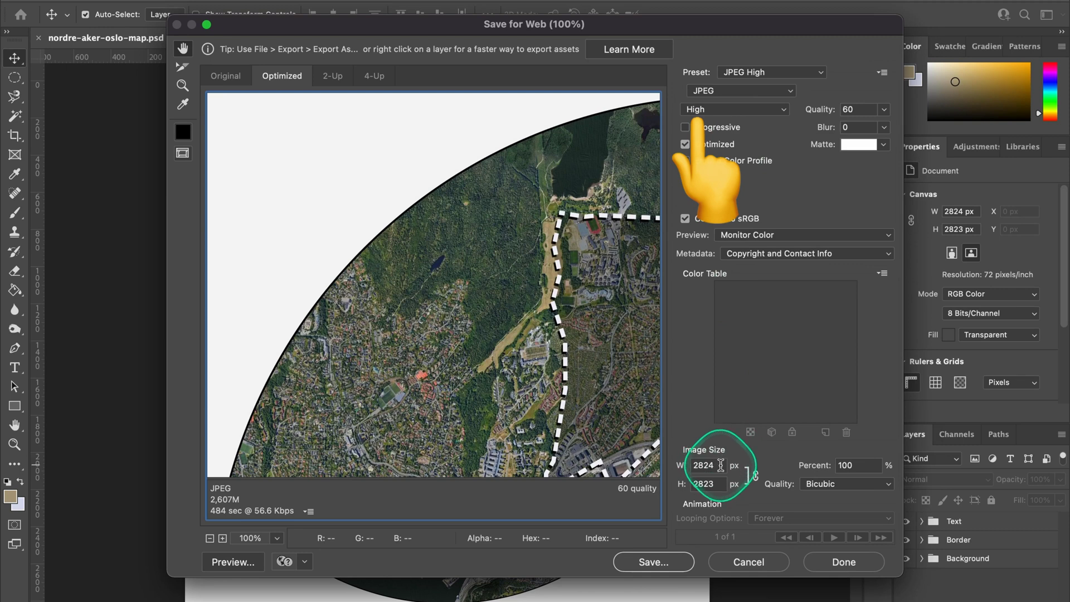
click(684, 465)
text(1080)
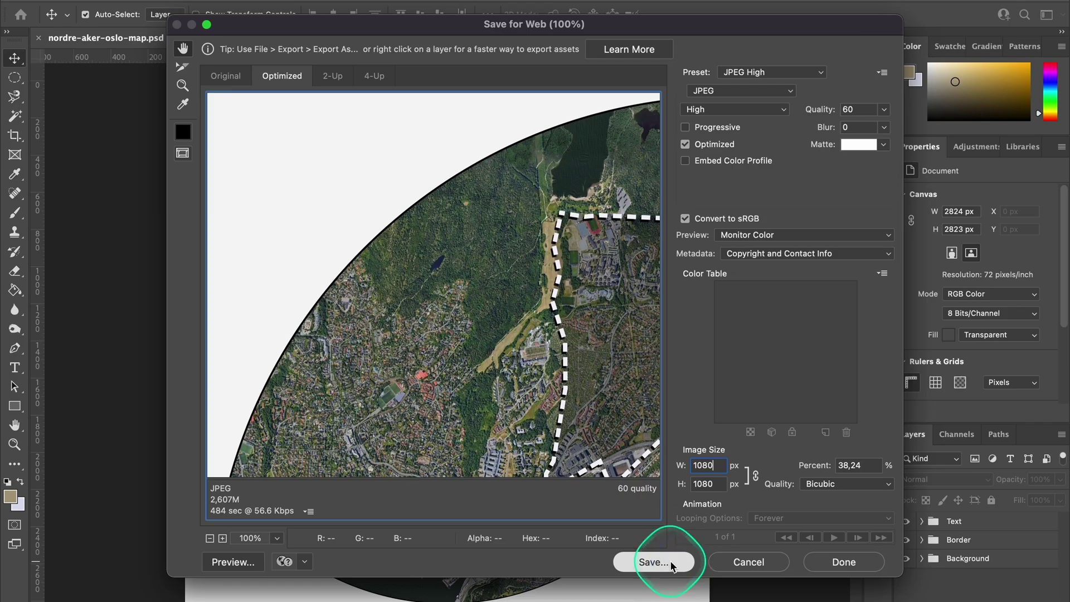
click(660, 567)
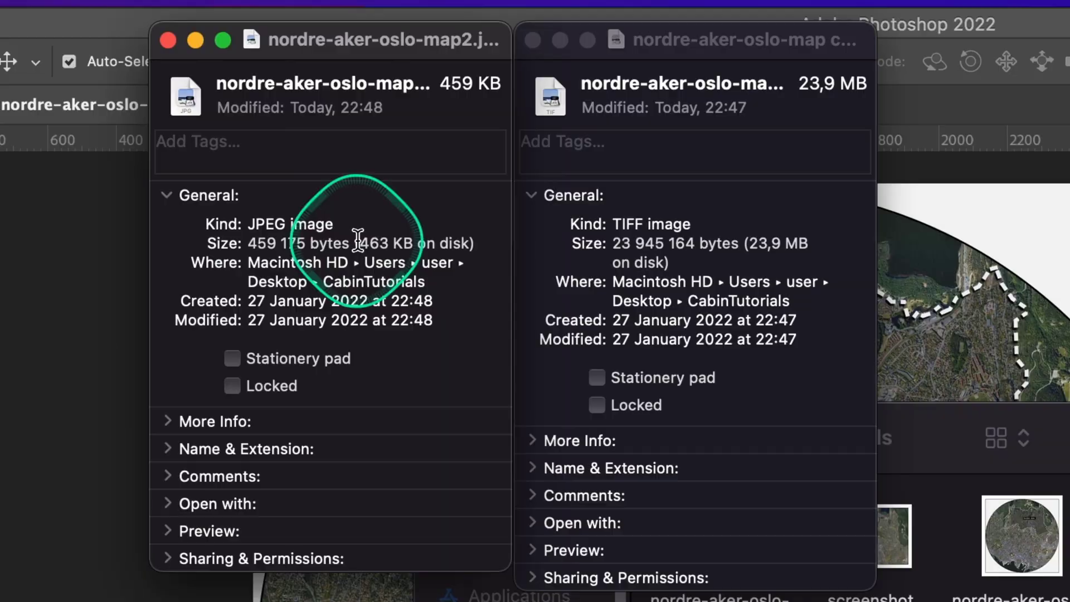
drag(359, 239, 412, 242)
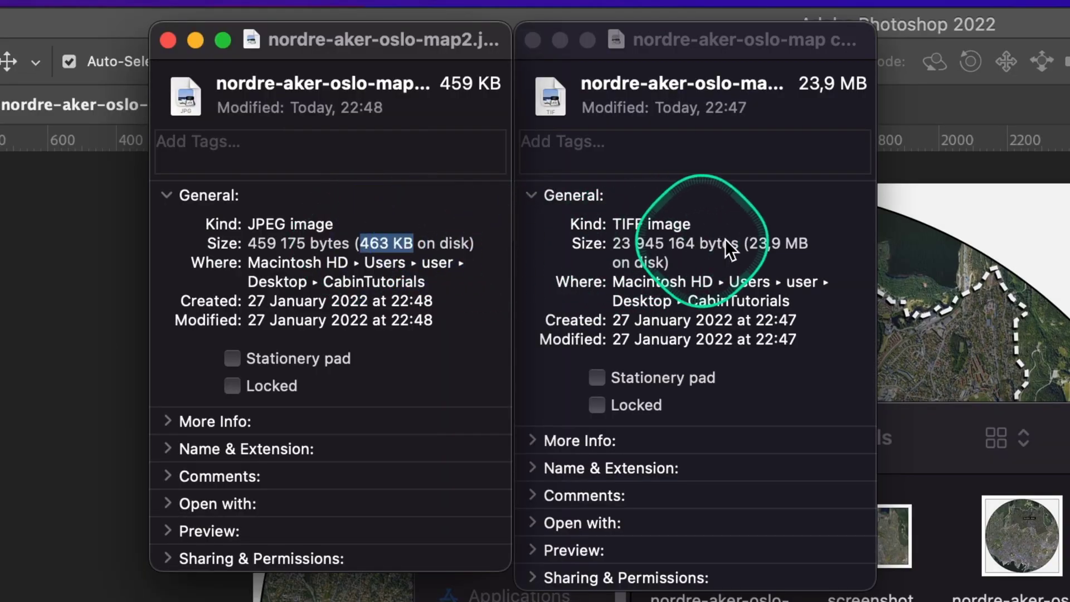
Compare the Get Info sizes: 459 KB JPEG versus 23.9 MB TIFF.
drag(618, 247, 757, 242)
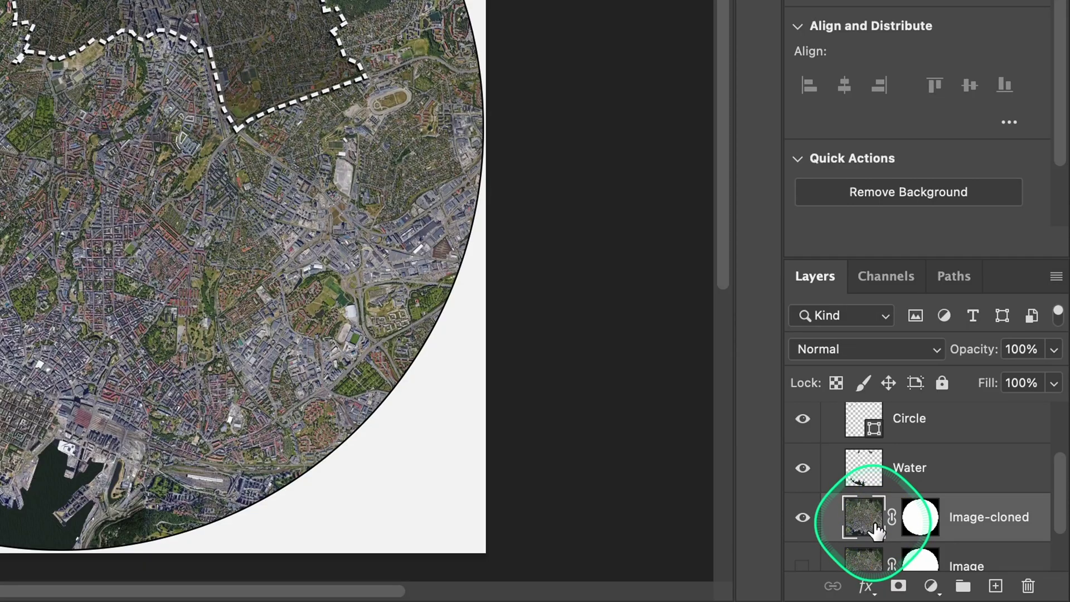
Add a Color Balance layer nudging Magenta-Green toward green and Cyan-Red slightly.
click(931, 587)
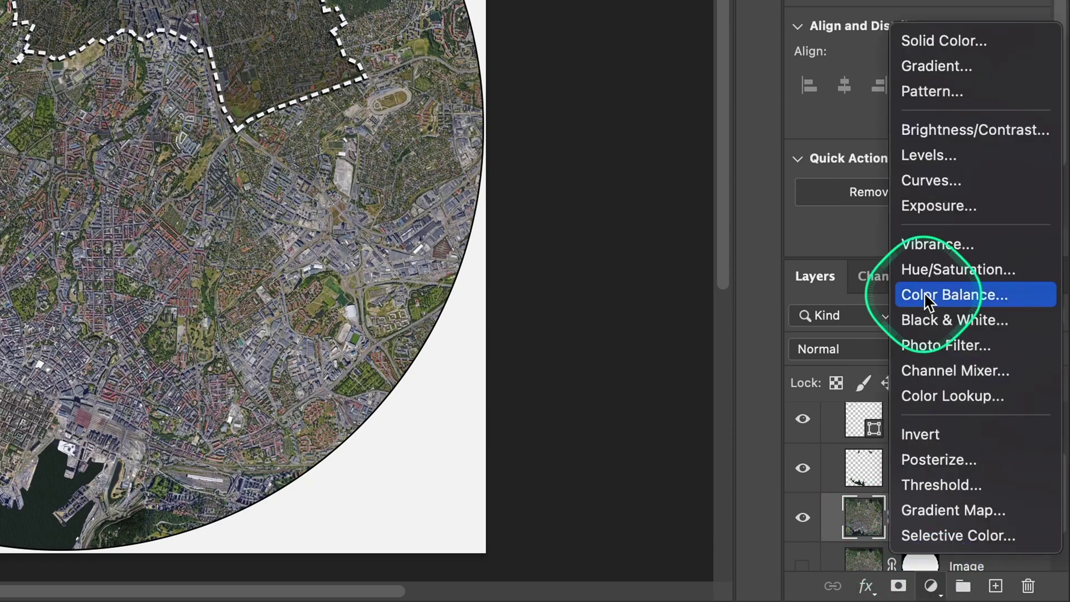
click(928, 295)
drag(885, 227, 891, 228)
drag(886, 186, 884, 185)
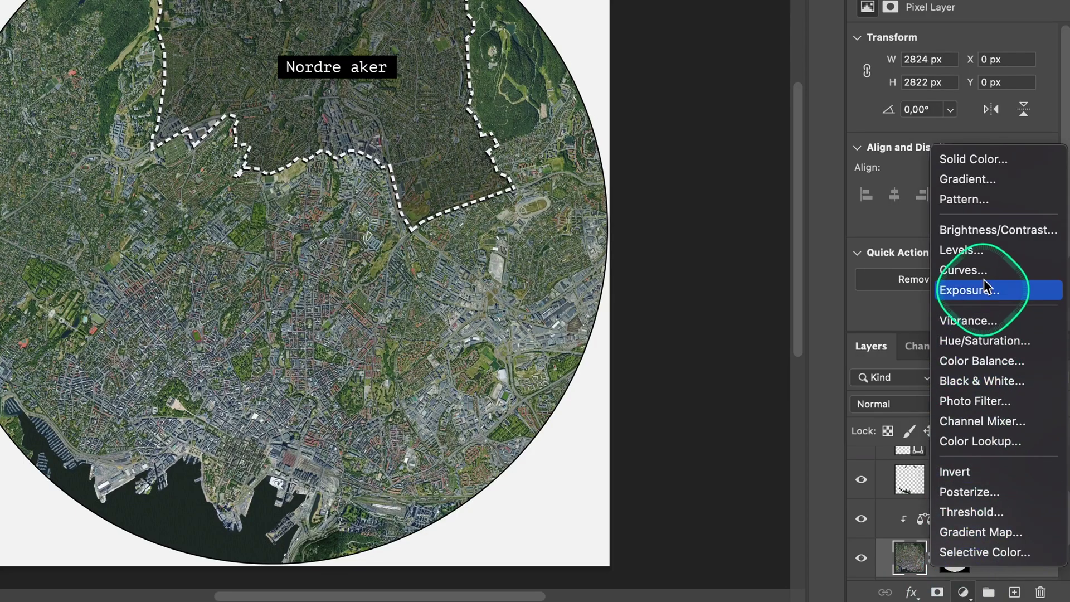
Add a Levels adjustment with input levels 12, 1.29 and 213.
click(976, 250)
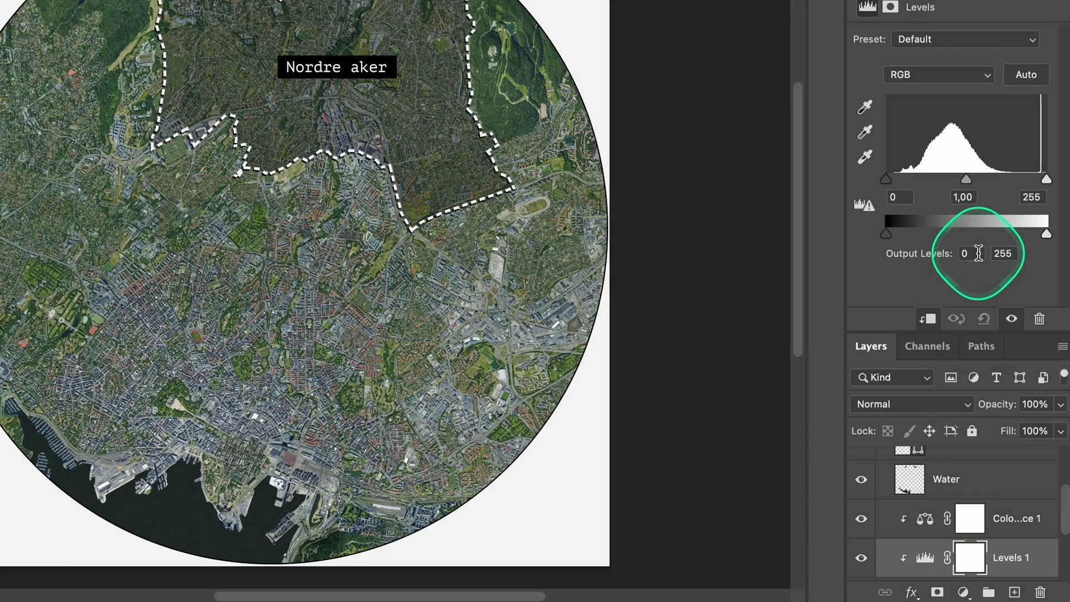
mouse_move(1046, 179)
mouse_down()
mouse_move(1034, 255)
mouse_move(984, 261)
mouse_move(1002, 260)
mouse_up()
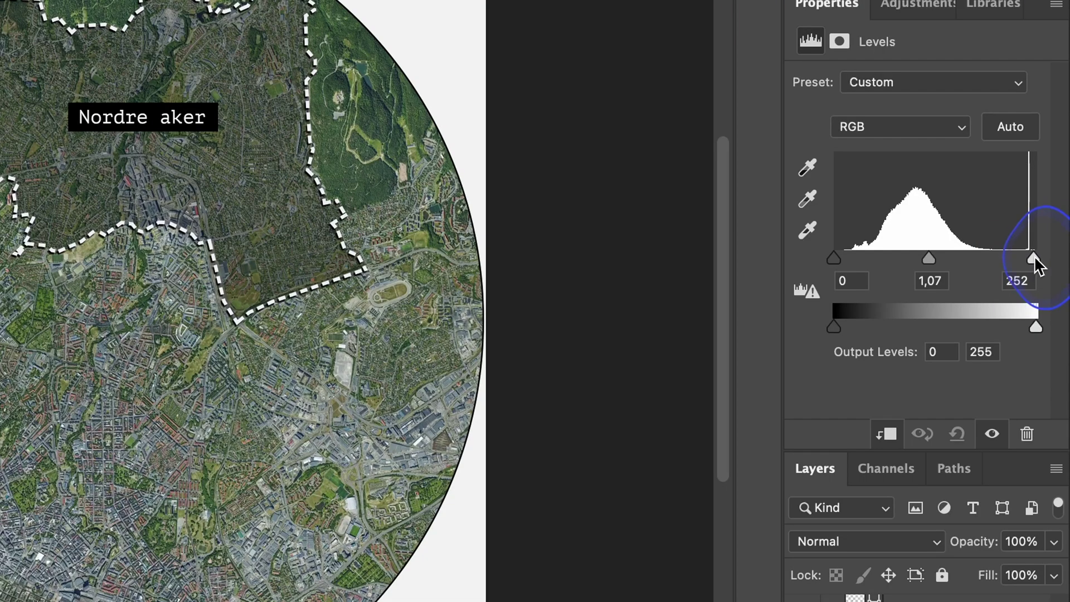
drag(834, 259, 844, 259)
drag(917, 258, 909, 256)
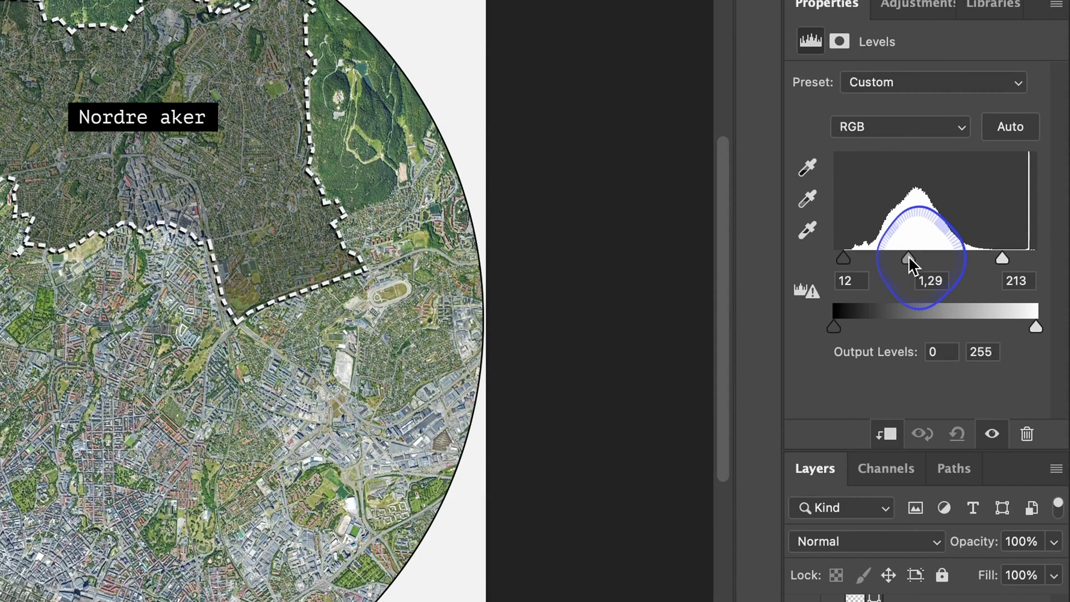